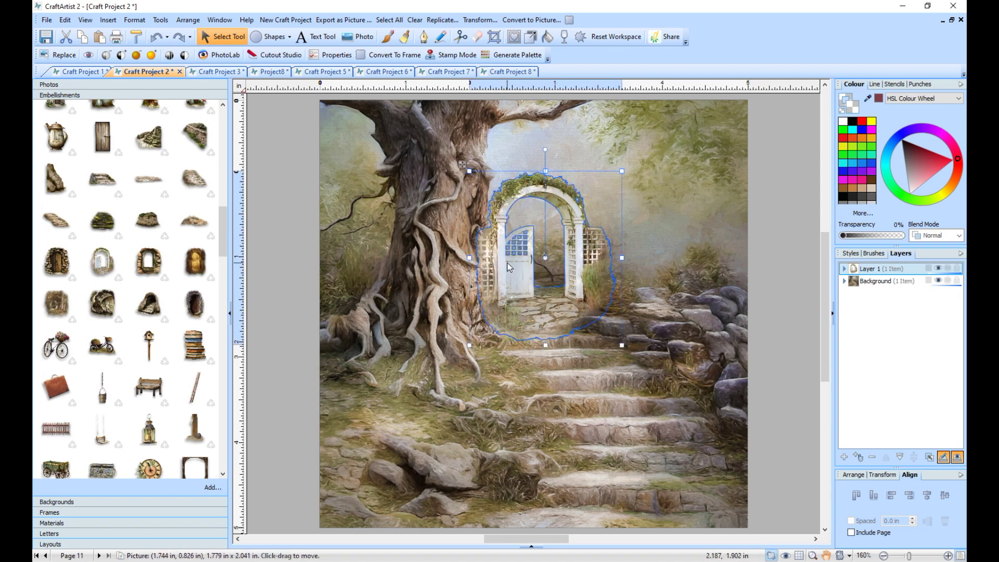
Add the standing fox in the vest and scarf to the page and shrink it to fit inside the white garden archway
{"action": "left_click", "coordinate": [298, 260]}
{"action": "left_click_drag", "start_coordinate": [223, 251], "coordinate": [222, 152]}
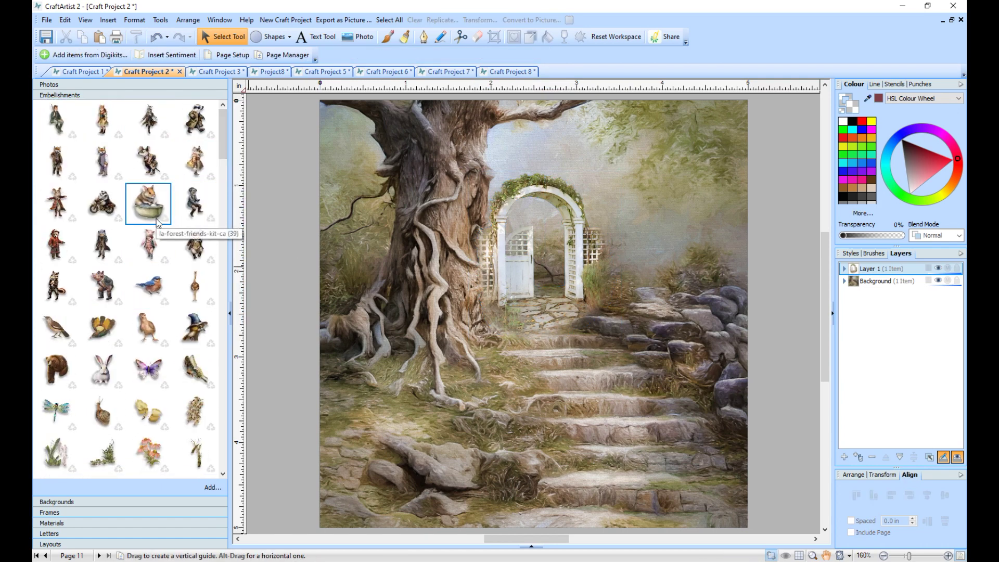
{"action": "left_click_drag", "start_coordinate": [102, 162], "coordinate": [540, 292]}
{"action": "left_click_drag", "start_coordinate": [522, 224], "coordinate": [548, 297]}
{"action": "left_click_drag", "start_coordinate": [564, 339], "coordinate": [539, 241]}
{"action": "left_click_drag", "start_coordinate": [522, 197], "coordinate": [528, 203]}
{"action": "left_click_drag", "start_coordinate": [541, 256], "coordinate": [536, 253]}
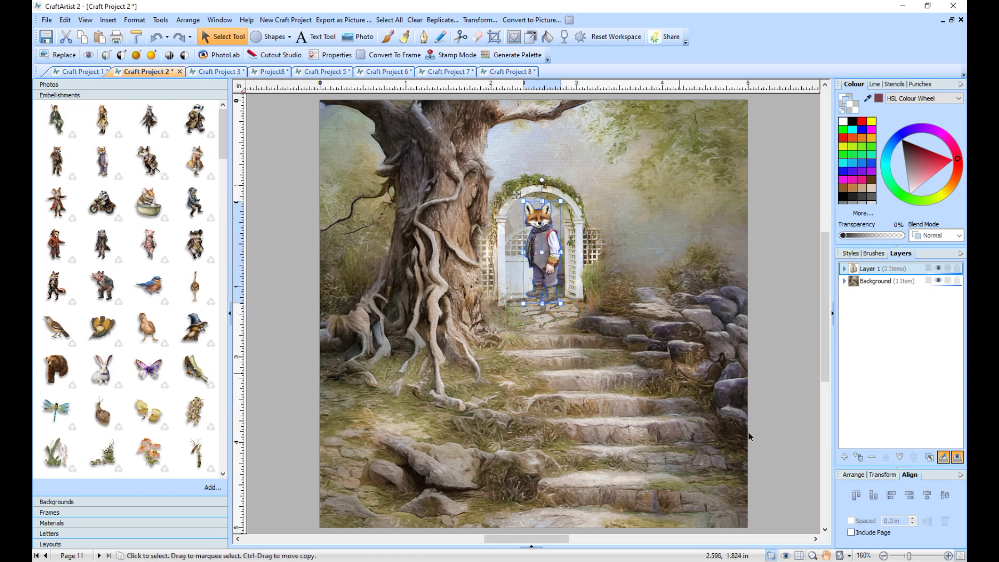
Send the fox behind the garden gate and position it so it peeks out past the open door
{"action": "left_click", "coordinate": [847, 474]}
{"action": "left_click", "coordinate": [886, 511]}
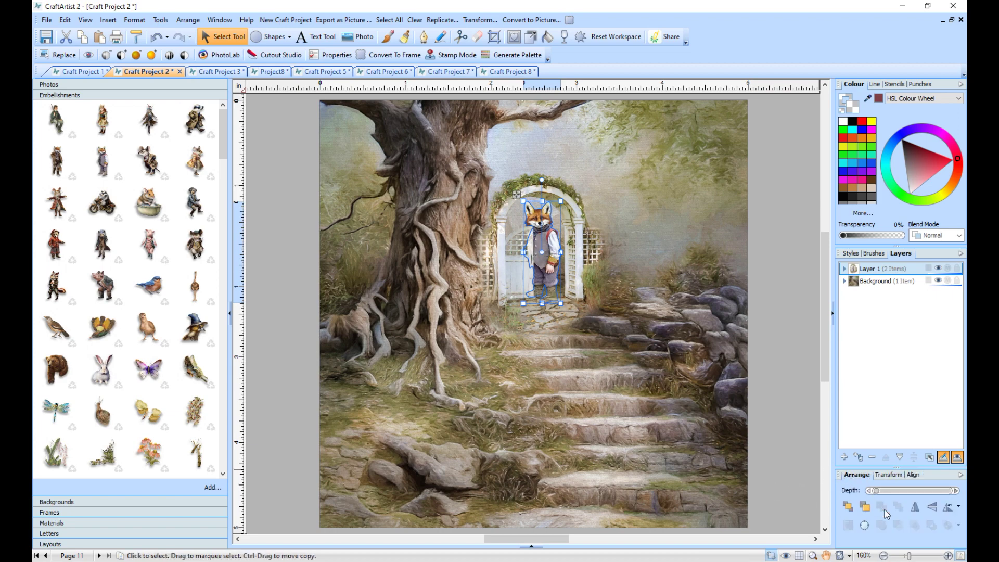
{"action": "left_click", "coordinate": [799, 444]}
{"action": "left_click_drag", "start_coordinate": [557, 268], "coordinate": [551, 261]}
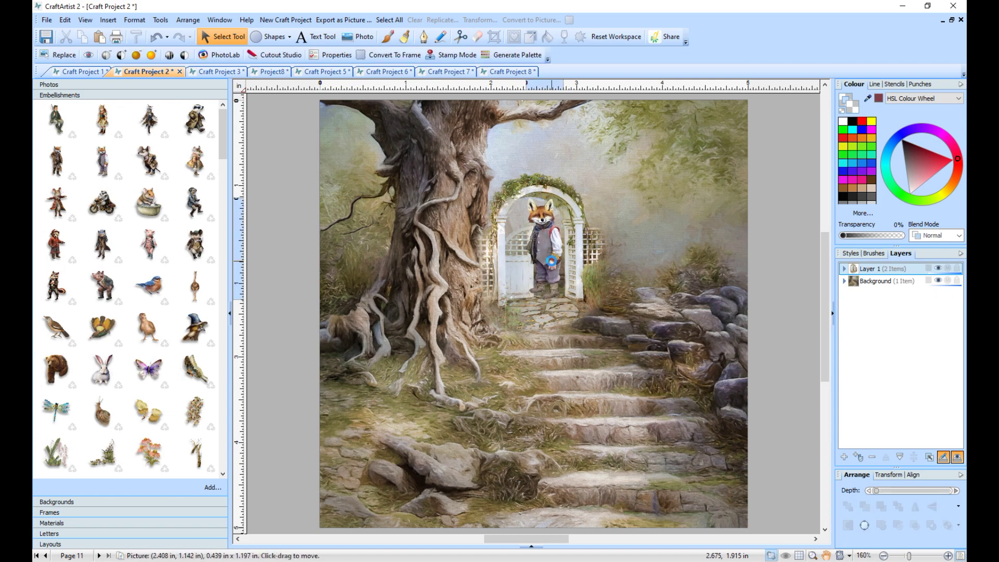
{"action": "left_click", "coordinate": [741, 346]}
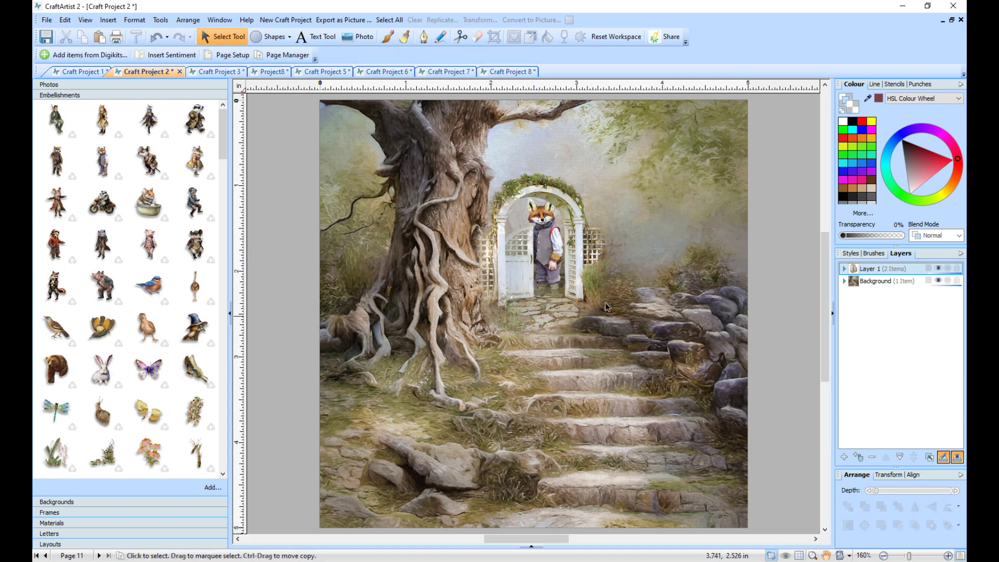
{"action": "left_click_drag", "start_coordinate": [544, 238], "coordinate": [545, 242]}
{"action": "left_click", "coordinate": [772, 305]}
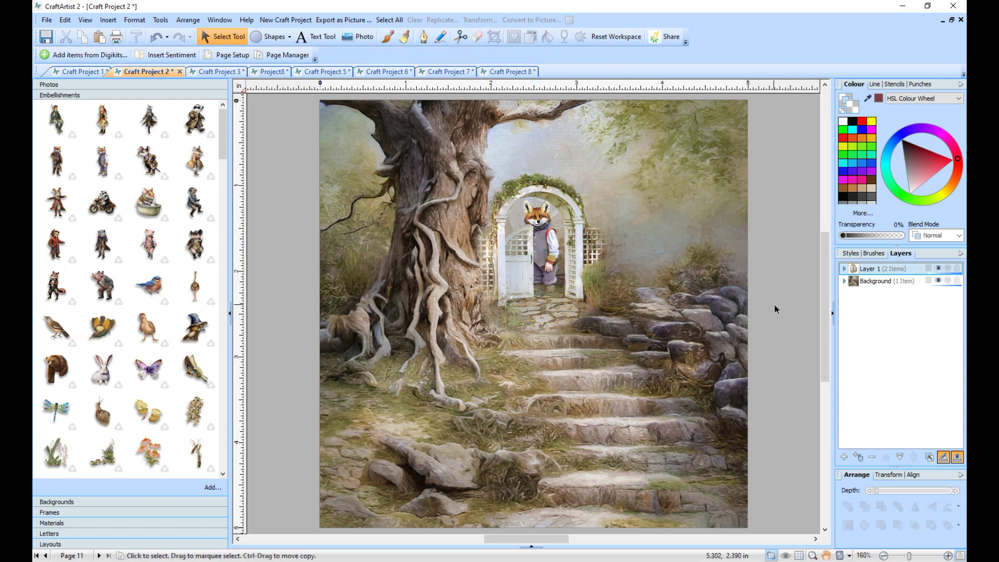
Add the flower-basket bicycle, scale it to about 1.26 by 1.32 in, tilt it slightly and lean it against the tree roots
{"action": "left_click_drag", "start_coordinate": [223, 152], "coordinate": [226, 258]}
{"action": "left_click_drag", "start_coordinate": [55, 346], "coordinate": [469, 323]}
{"action": "left_click_drag", "start_coordinate": [520, 241], "coordinate": [461, 303]}
{"action": "left_click_drag", "start_coordinate": [417, 376], "coordinate": [415, 325]}
{"action": "left_click_drag", "start_coordinate": [413, 246], "coordinate": [410, 237]}
{"action": "left_click_drag", "start_coordinate": [415, 327], "coordinate": [414, 336]}
{"action": "left_click_drag", "start_coordinate": [467, 270], "coordinate": [460, 279]}
{"action": "left_click_drag", "start_coordinate": [421, 356], "coordinate": [423, 355]}
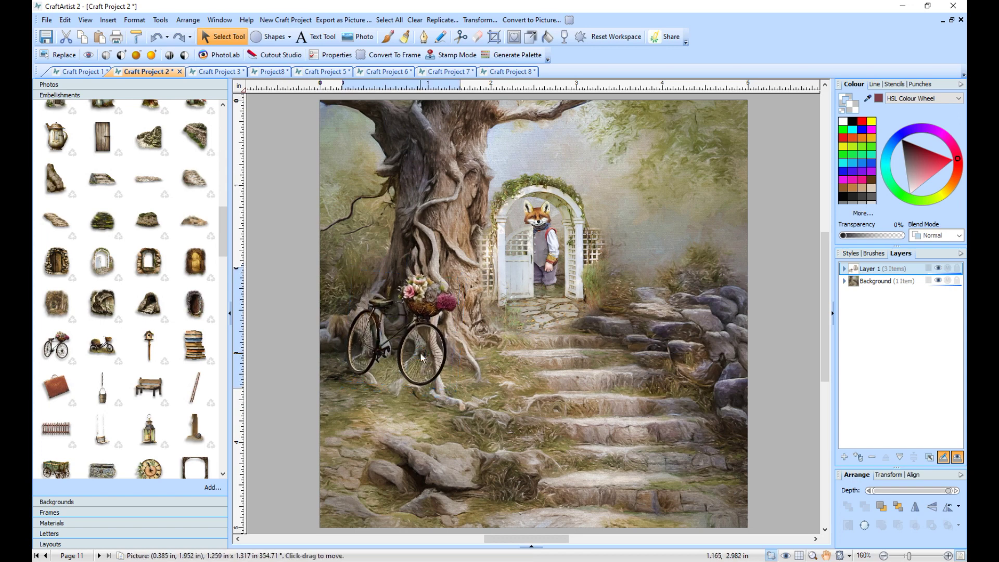
{"action": "left_click", "coordinate": [307, 317]}
Add the wooden picket fence beside the lower steps on the right and crop its overhang at the page's right edge
{"action": "mouse_move", "coordinate": [228, 252]}
{"action": "left_mouse_down"}
{"action": "mouse_move", "coordinate": [223, 291]}
{"action": "mouse_move", "coordinate": [224, 260]}
{"action": "left_mouse_up"}
{"action": "left_click_drag", "start_coordinate": [56, 375], "coordinate": [734, 391]}
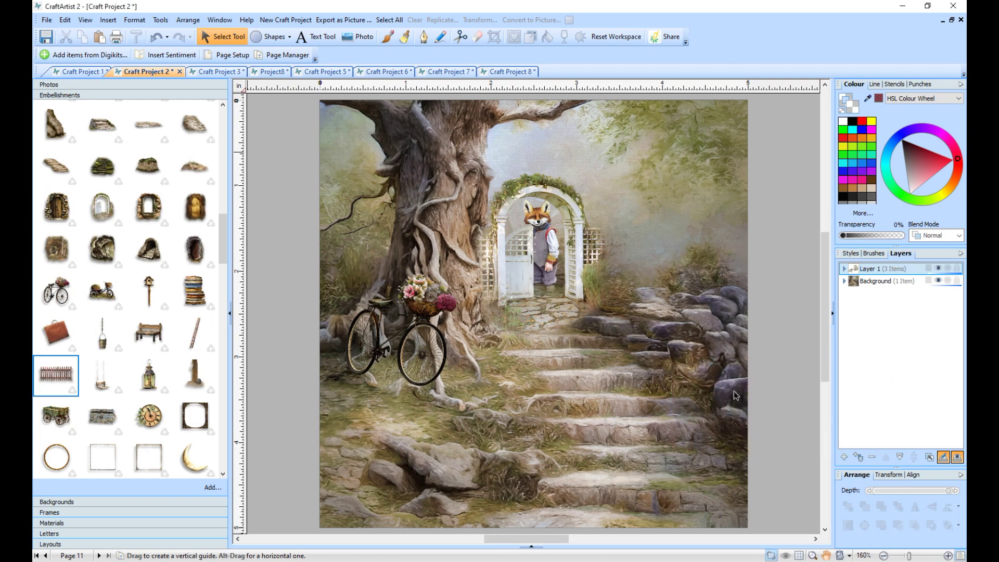
{"action": "left_click_drag", "start_coordinate": [500, 541], "coordinate": [528, 541]}
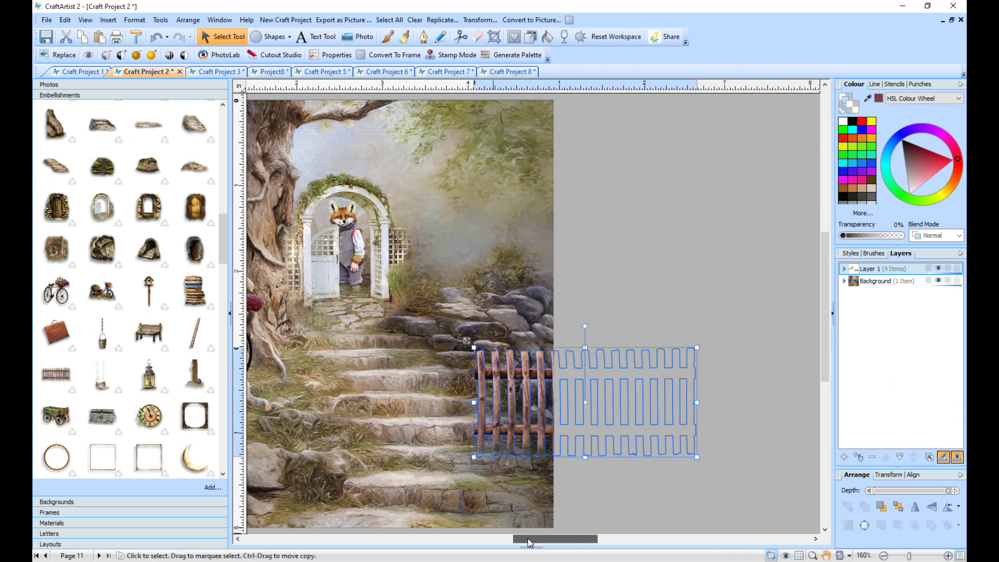
{"action": "left_click", "coordinate": [495, 38]}
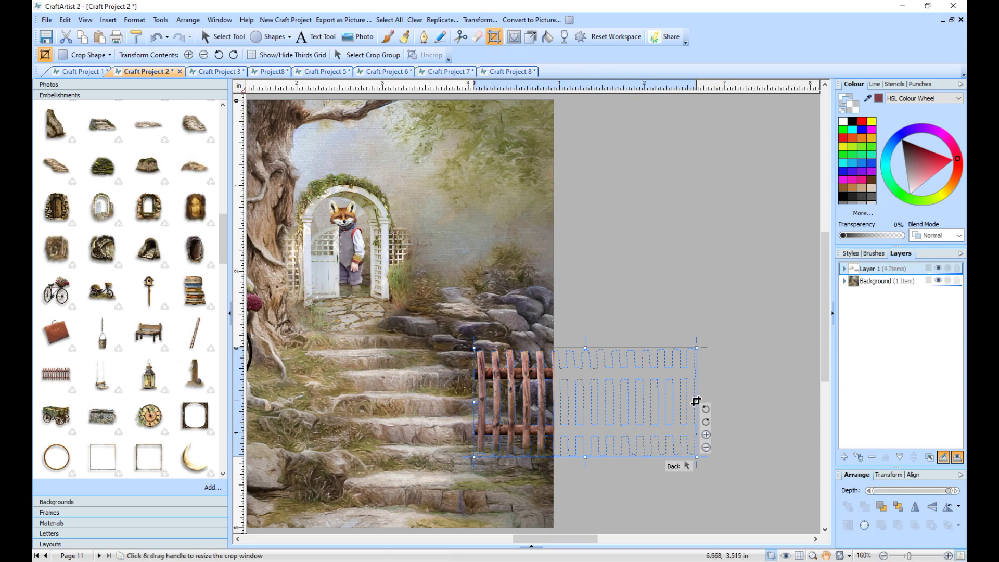
{"action": "left_click_drag", "start_coordinate": [697, 402], "coordinate": [553, 402]}
{"action": "left_click", "coordinate": [640, 415]}
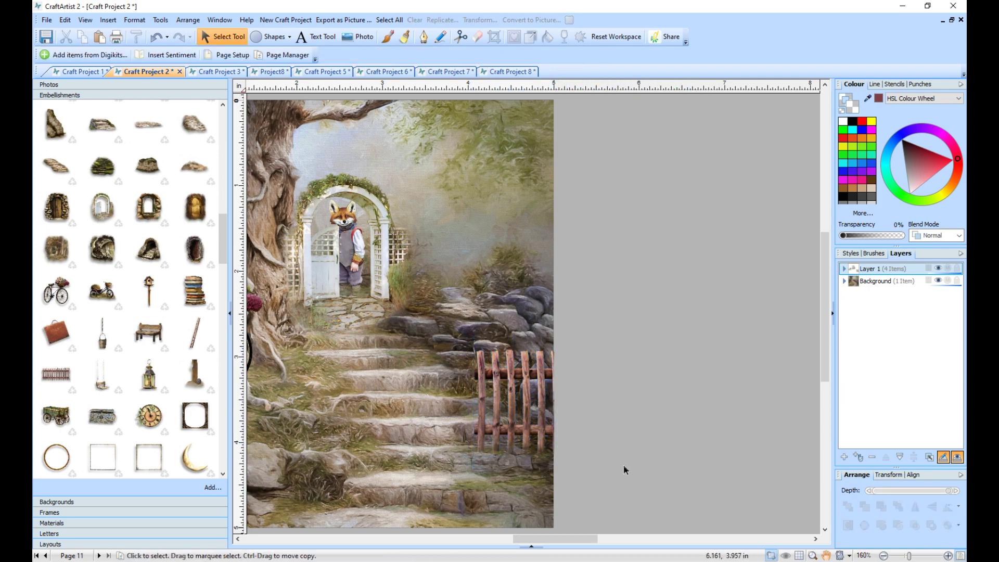
Place a second picket fence on the left of the steps, in front of the bicycle, lined up with the page's left edge
{"action": "left_click_drag", "start_coordinate": [565, 541], "coordinate": [539, 541]}
{"action": "left_click_drag", "start_coordinate": [56, 375], "coordinate": [426, 408]}
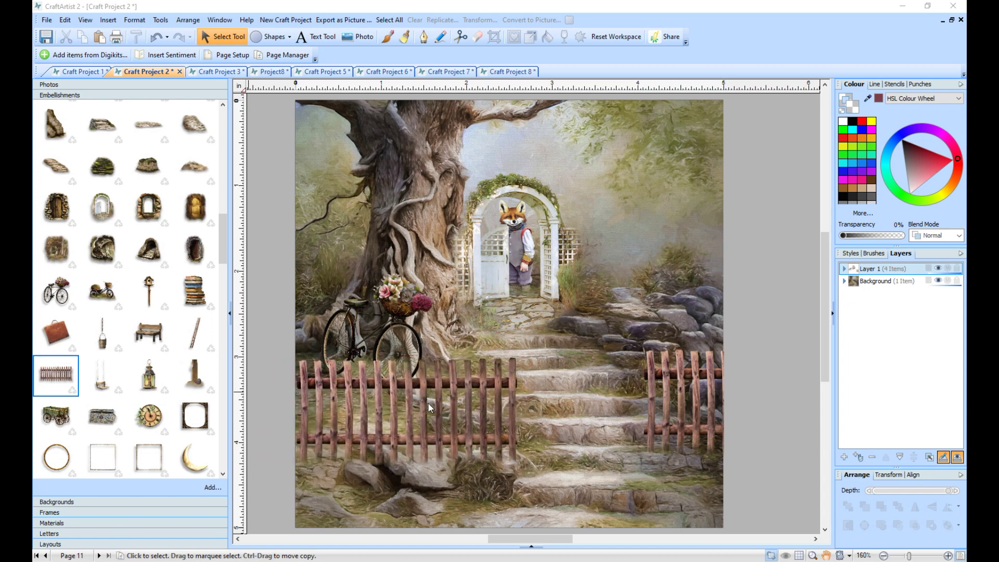
{"action": "left_click", "coordinate": [266, 292]}
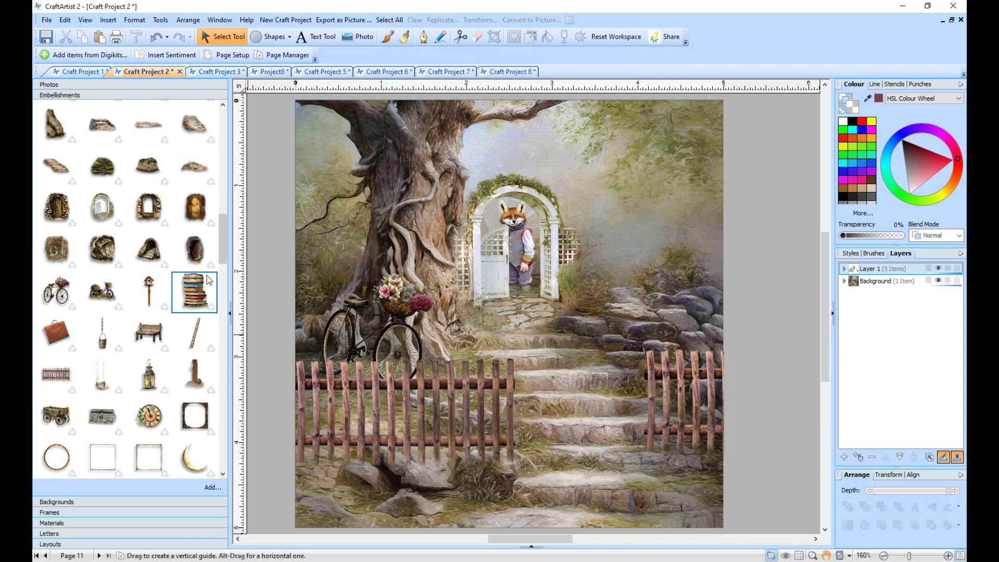
Add the leafy green bush over the left picket fence and move it back one level behind the fence
{"action": "left_click_drag", "start_coordinate": [219, 250], "coordinate": [212, 209]}
{"action": "scroll", "coordinate": [123, 208], "scroll_direction": "up", "scroll_amount": 5}
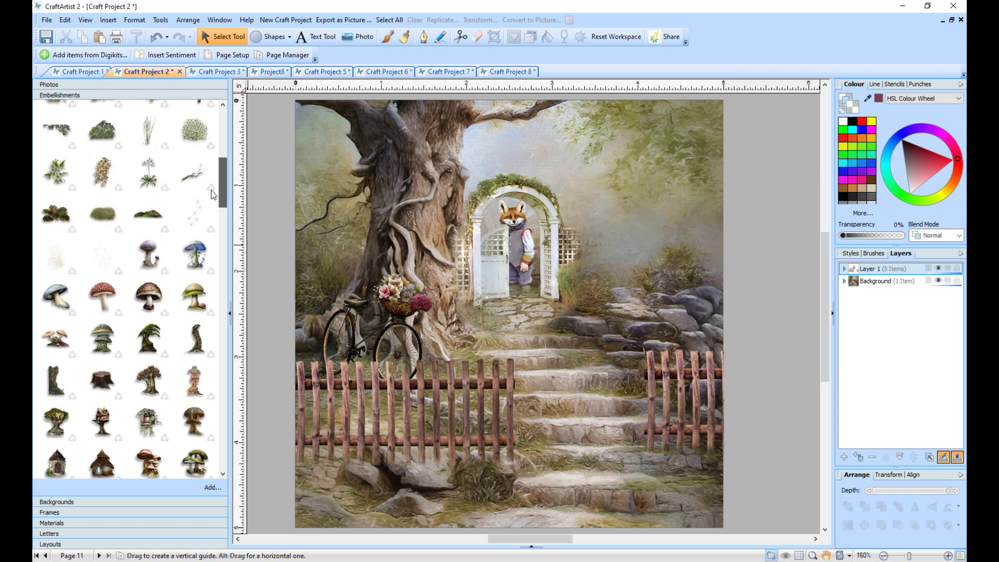
{"action": "left_click_drag", "start_coordinate": [102, 185], "coordinate": [405, 421]}
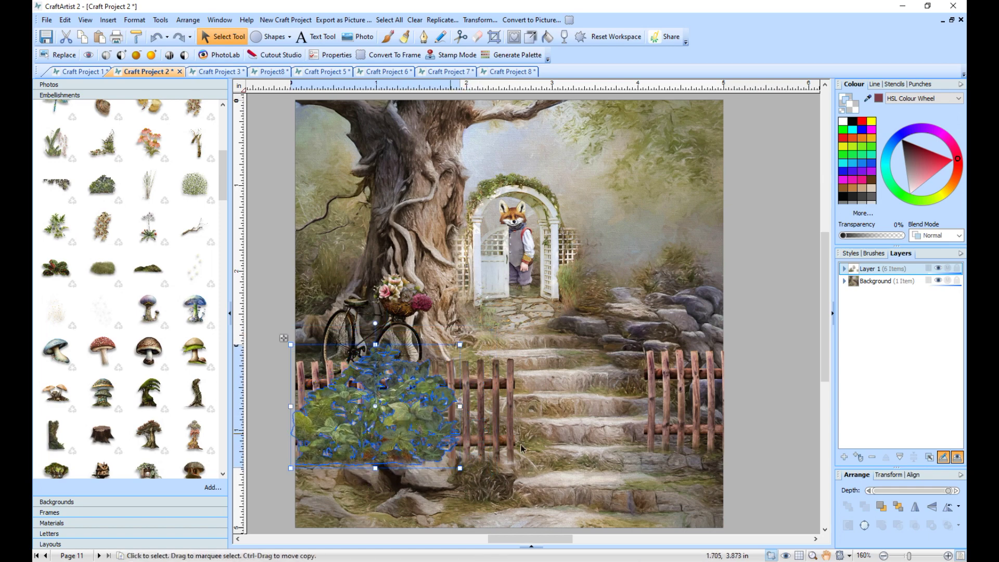
{"action": "left_click", "coordinate": [881, 507]}
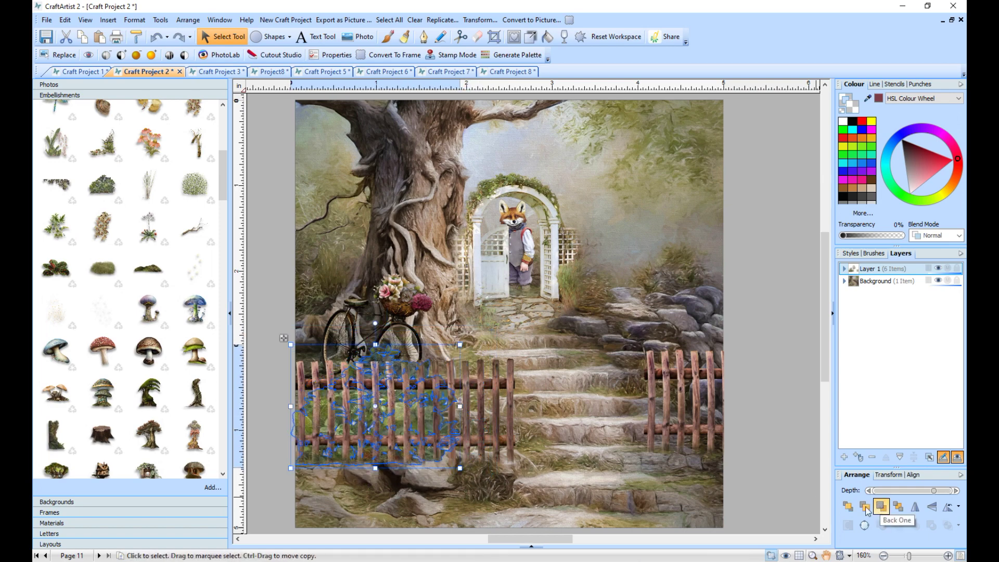
Add another leafy bush at the right picket fence, send it behind the fence and adjust its position
{"action": "left_click_drag", "start_coordinate": [102, 184], "coordinate": [749, 425]}
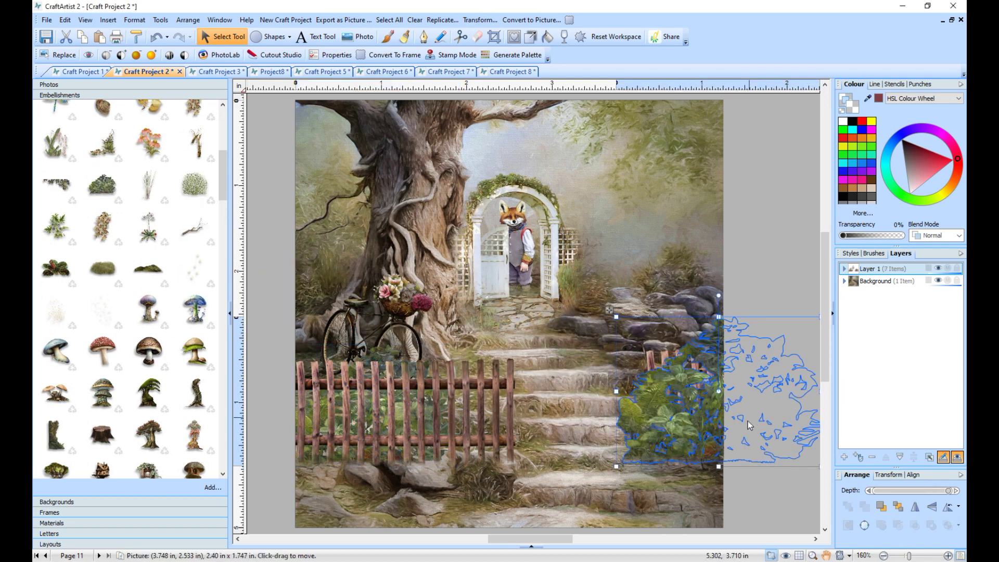
{"action": "left_click", "coordinate": [880, 509]}
{"action": "left_click", "coordinate": [796, 492]}
{"action": "left_click", "coordinate": [648, 424]}
{"action": "left_click_drag", "start_coordinate": [629, 424], "coordinate": [642, 424]}
{"action": "left_click_drag", "start_coordinate": [573, 541], "coordinate": [589, 541]}
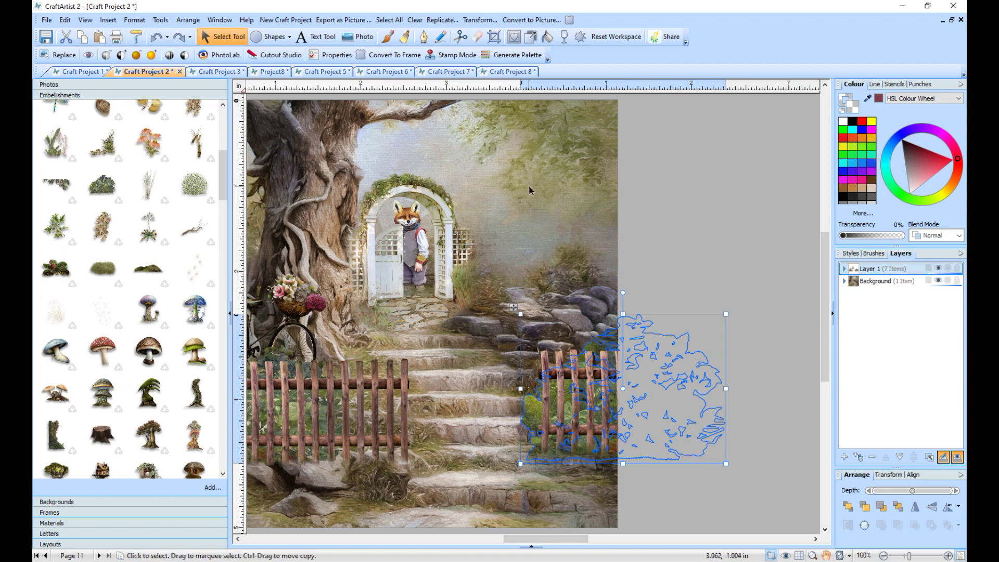
Crop the right bush's overhang at the page's right edge
{"action": "left_click", "coordinate": [494, 37]}
{"action": "left_click_drag", "start_coordinate": [727, 388], "coordinate": [618, 383]}
{"action": "left_click", "coordinate": [689, 393]}
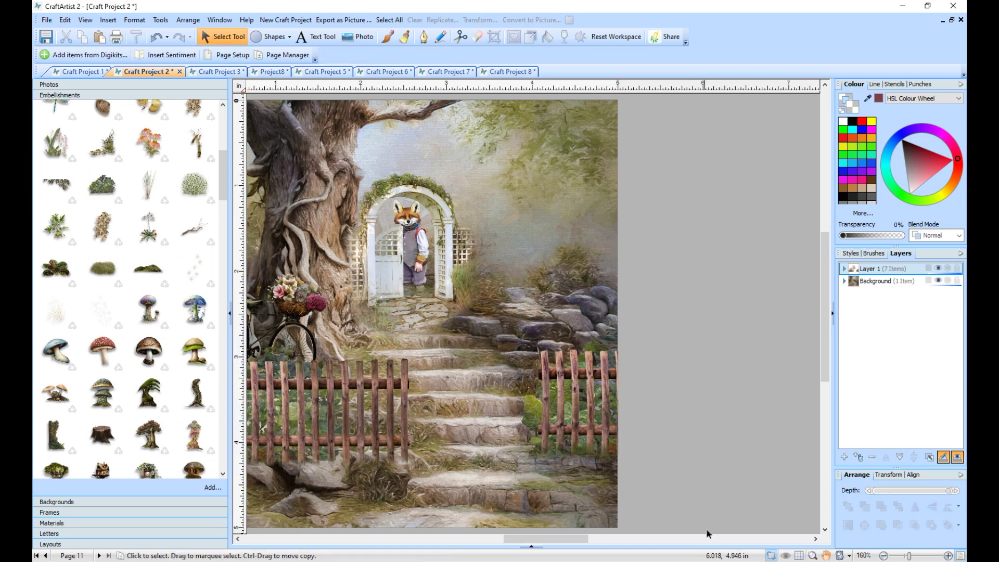
Add the mushroom cluster, shrink it to about 0.42 by 0.27 in and place it below the right fence at the page edge
{"action": "left_click_drag", "start_coordinate": [588, 541], "coordinate": [568, 541]}
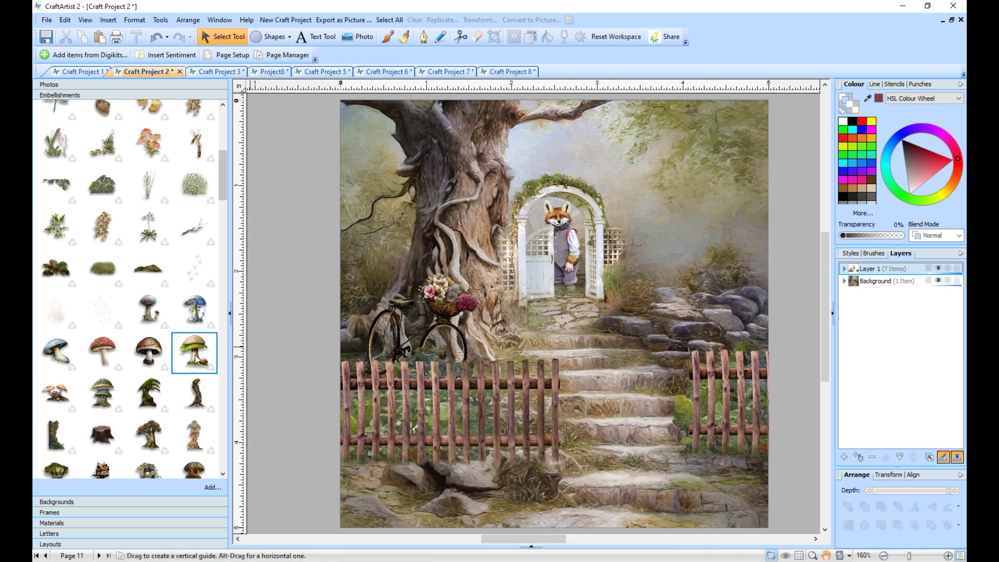
{"action": "left_click_drag", "start_coordinate": [56, 393], "coordinate": [620, 416]}
{"action": "left_click_drag", "start_coordinate": [518, 366], "coordinate": [720, 444]}
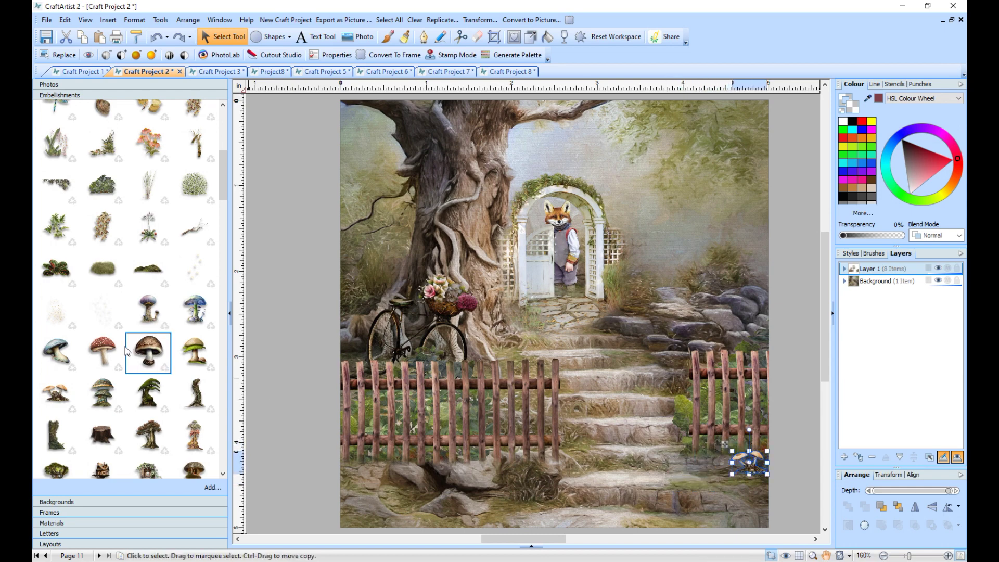
Add the green-capped and brown-capped mushrooms, each shrunk to about 0.3 in wide, on the rocks below the left fence
{"action": "left_click_drag", "start_coordinate": [198, 350], "coordinate": [369, 329]}
{"action": "left_click_drag", "start_coordinate": [285, 232], "coordinate": [381, 440]}
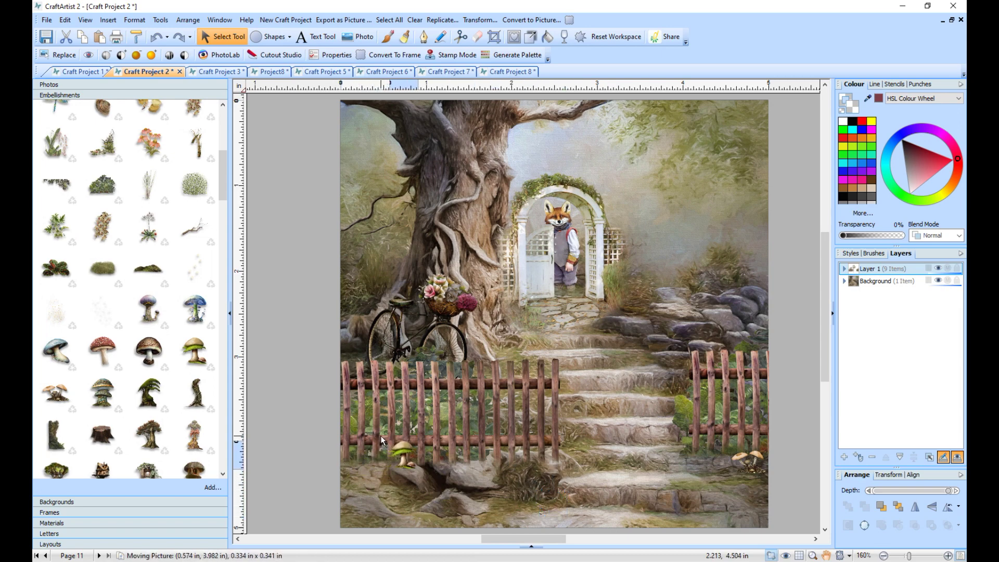
{"action": "left_click_drag", "start_coordinate": [148, 352], "coordinate": [491, 419]}
{"action": "left_click_drag", "start_coordinate": [559, 346], "coordinate": [497, 458]}
{"action": "left_click_drag", "start_coordinate": [431, 472], "coordinate": [428, 471]}
{"action": "left_click", "coordinate": [291, 419]}
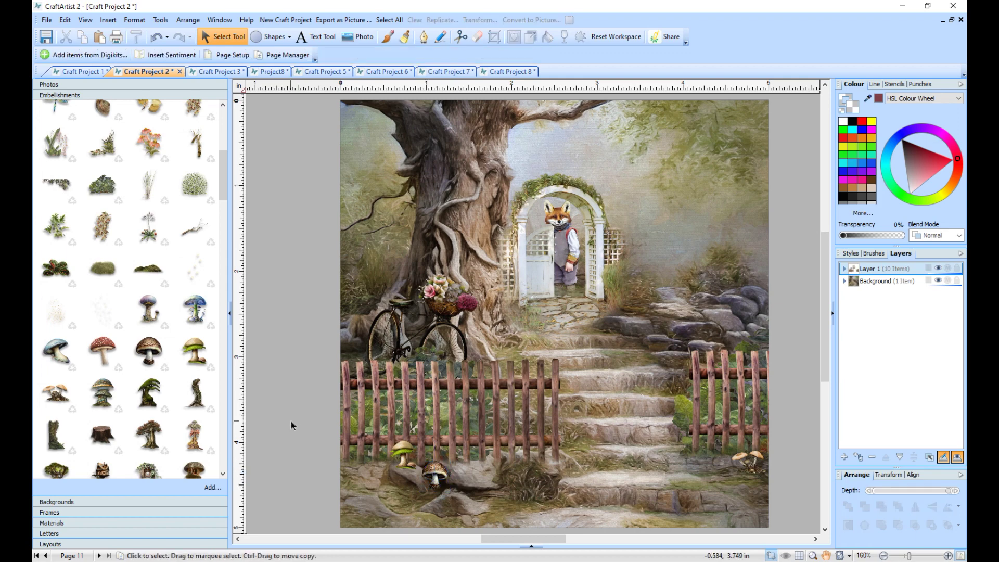
Reduce the brightness of the brown-capped mushroom and of the mushroom cluster below the right fence
{"action": "left_click", "coordinate": [425, 486]}
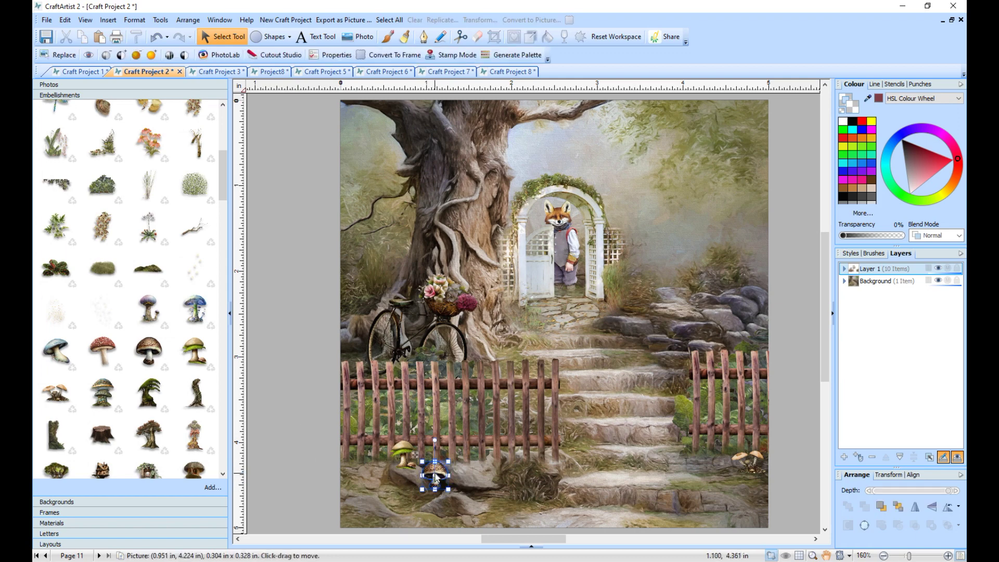
{"action": "left_click", "coordinate": [136, 56]}
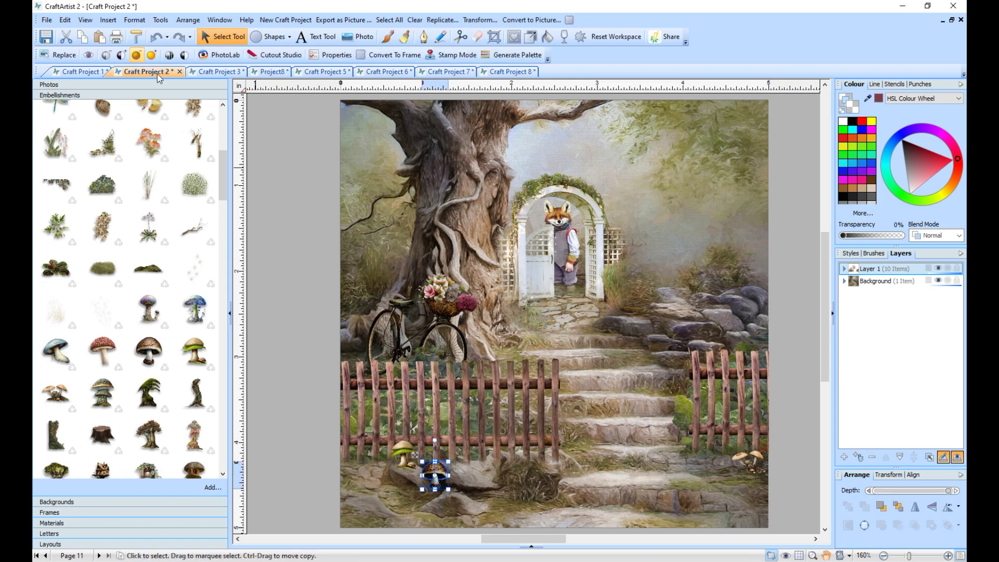
{"action": "left_click", "coordinate": [347, 317]}
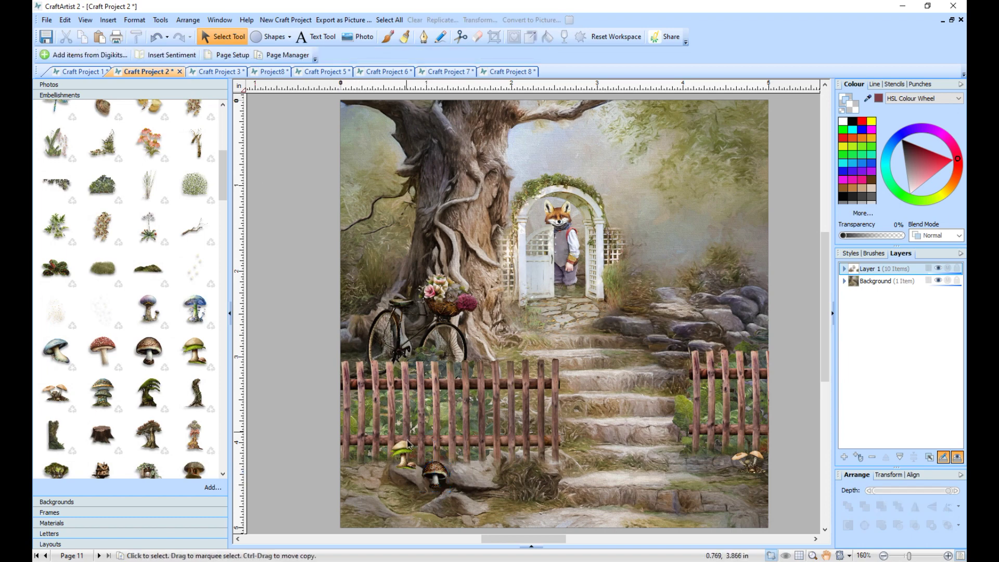
{"action": "left_click", "coordinate": [735, 462]}
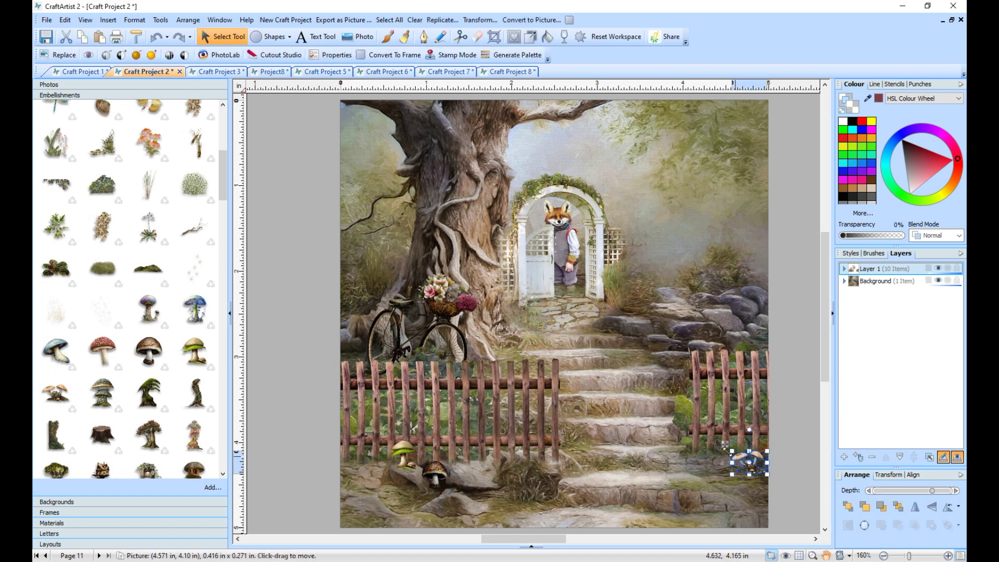
{"action": "left_click", "coordinate": [137, 56]}
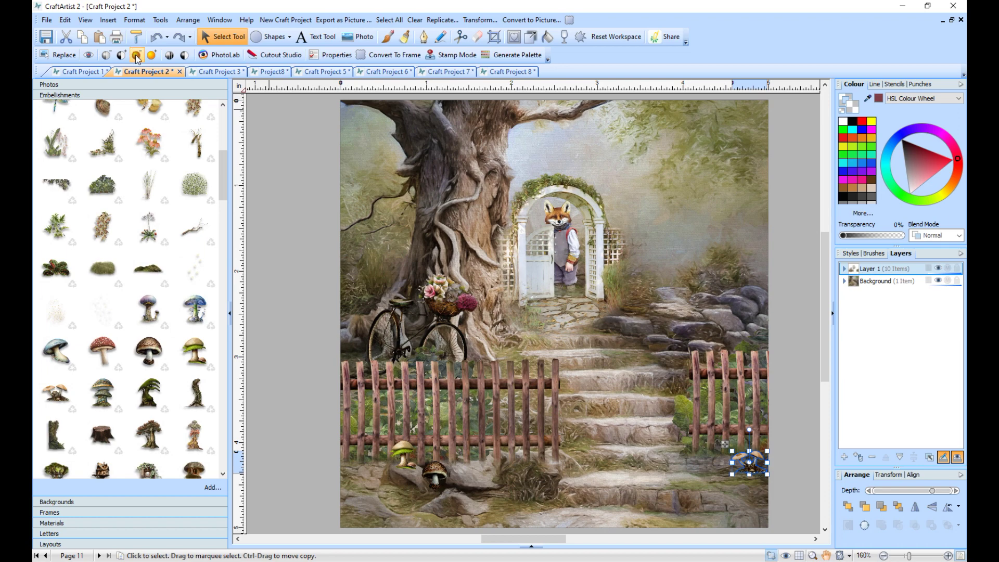
{"action": "left_click", "coordinate": [286, 164]}
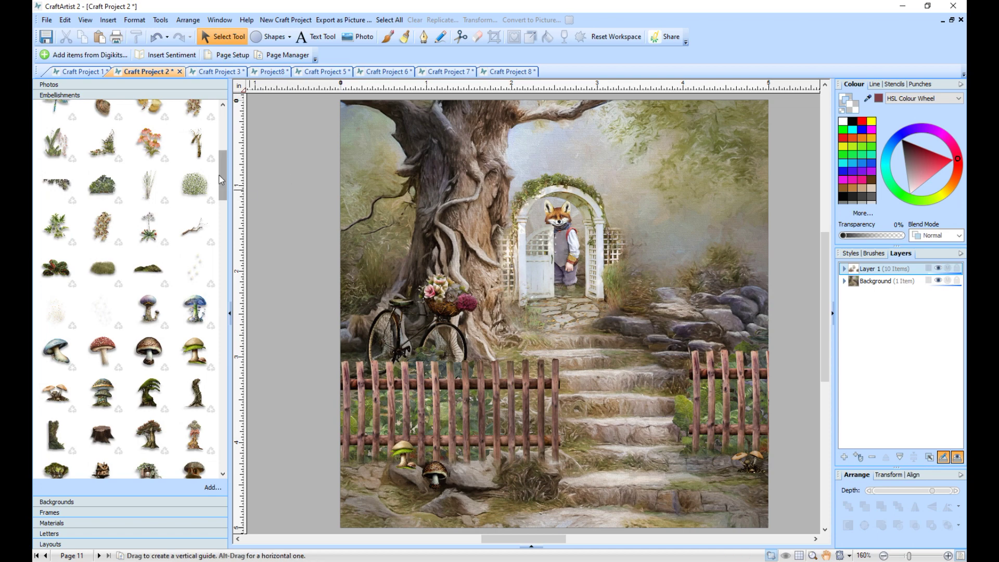
Add the moss-topped stone wall, flip it horizontally and send it behind the archway and fox
{"action": "left_click_drag", "start_coordinate": [220, 179], "coordinate": [220, 221]}
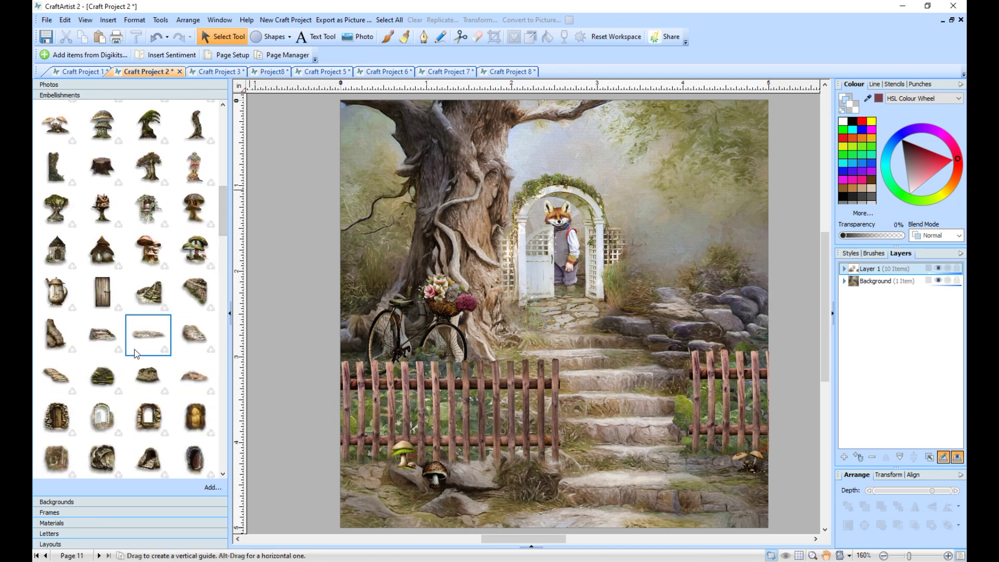
{"action": "left_click_drag", "start_coordinate": [146, 378], "coordinate": [586, 243]}
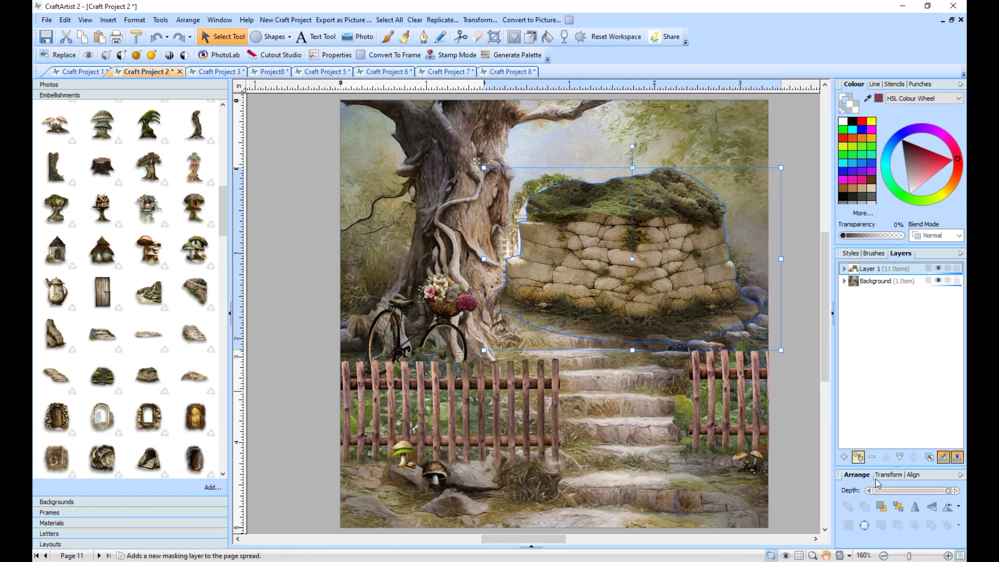
{"action": "left_click", "coordinate": [915, 510]}
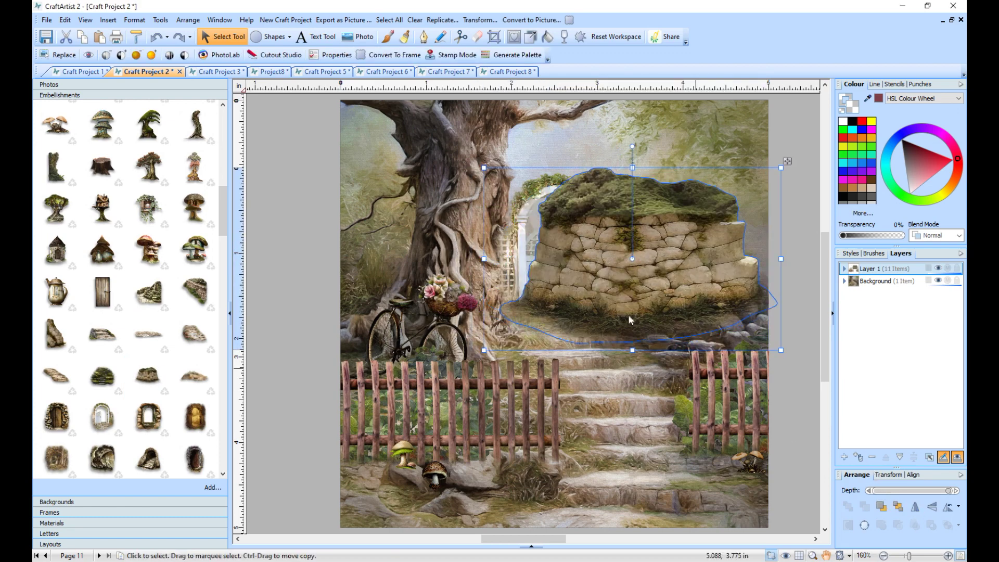
{"action": "left_click", "coordinate": [898, 507]}
{"action": "left_click", "coordinate": [811, 354]}
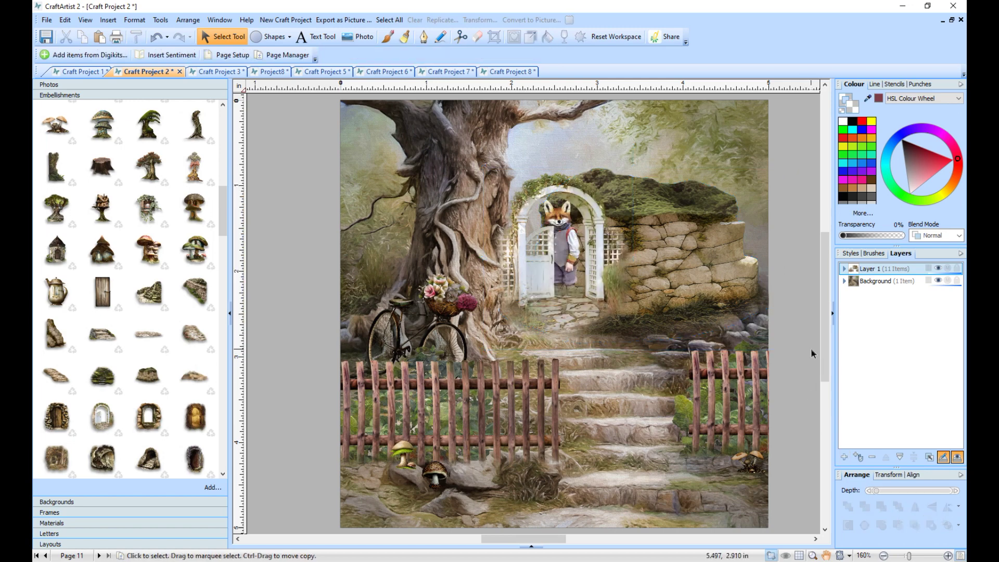
Move the stone wall up and left so that it frames the garden archway beside the tree
{"action": "left_click", "coordinate": [685, 265]}
{"action": "left_click_drag", "start_coordinate": [677, 281], "coordinate": [646, 254]}
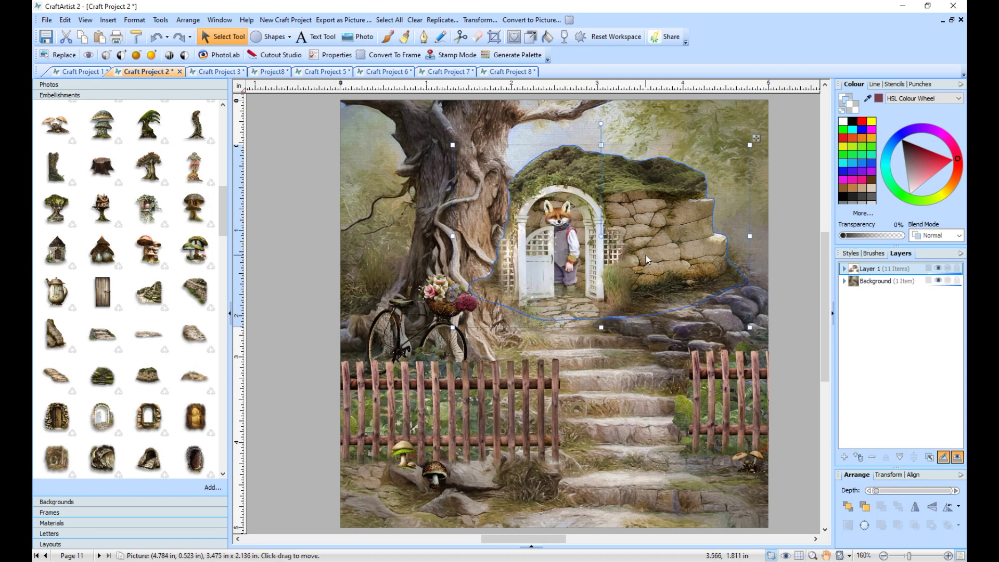
{"action": "left_click", "coordinate": [779, 259]}
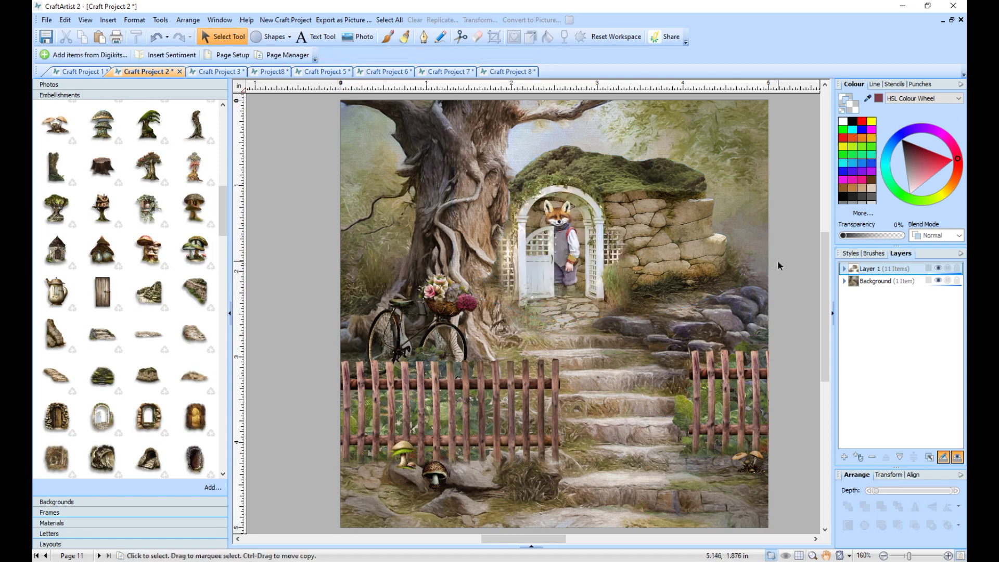
Crop the left side of the garden archway picture so that it ends at the tree trunk
{"action": "left_click", "coordinate": [686, 250]}
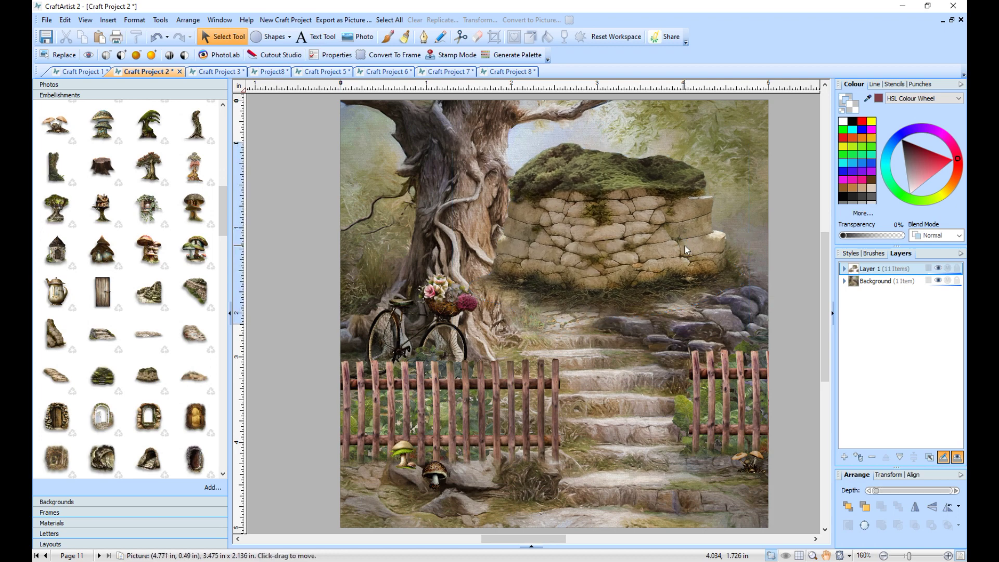
{"action": "left_click", "coordinate": [785, 269]}
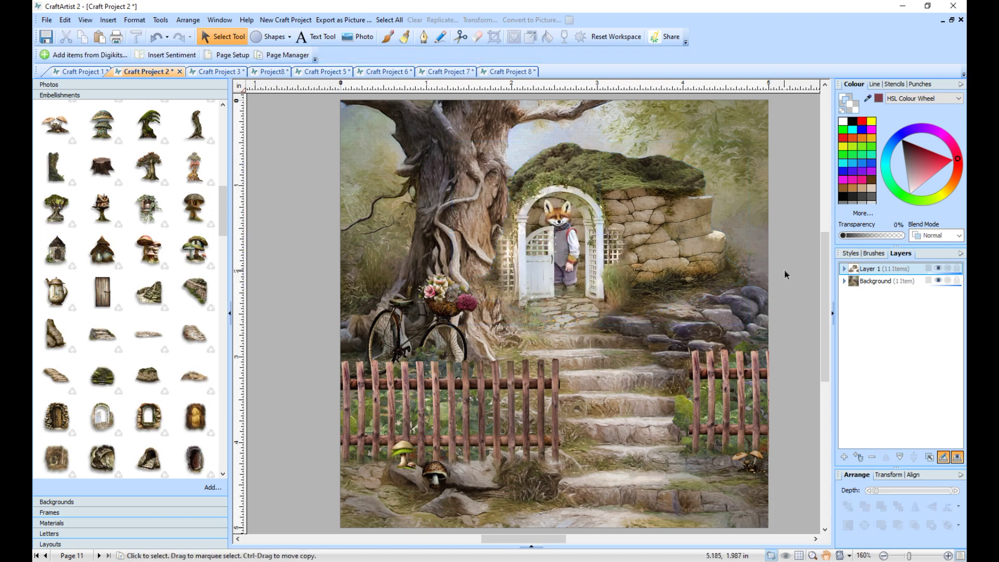
{"action": "left_click", "coordinate": [514, 252]}
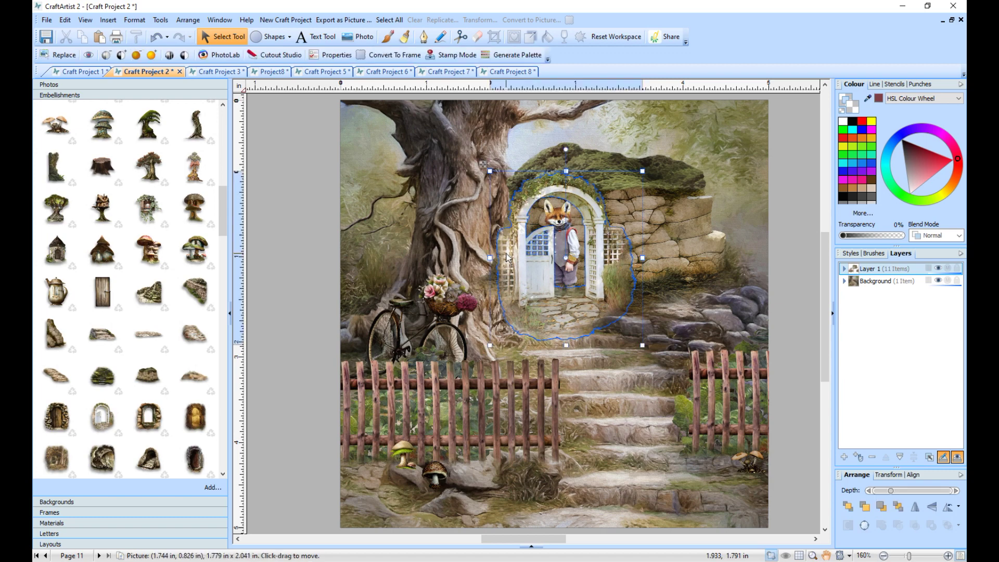
{"action": "left_click", "coordinate": [494, 36]}
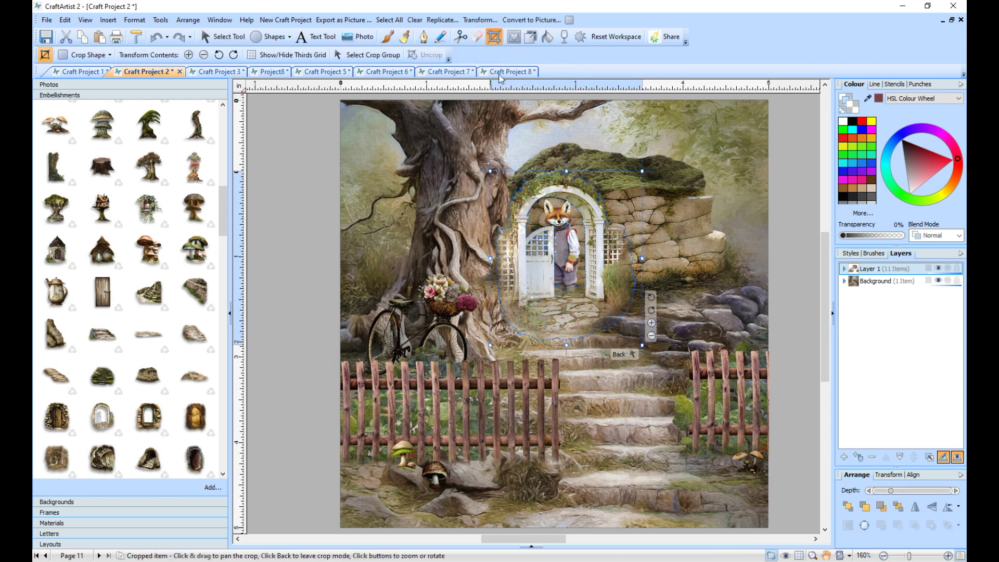
{"action": "left_click_drag", "start_coordinate": [492, 259], "coordinate": [511, 252]}
Crop the left side of the stone wall to about 2.8 in wide so that it stops at the tree trunk
{"action": "left_click", "coordinate": [500, 256]}
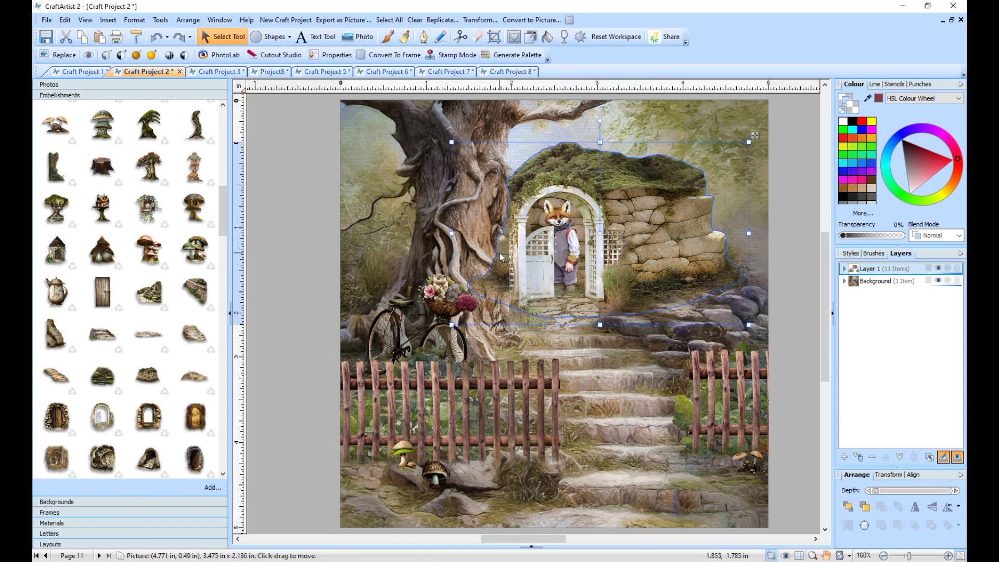
{"action": "left_click", "coordinate": [495, 38]}
{"action": "left_click_drag", "start_coordinate": [452, 234], "coordinate": [467, 232]}
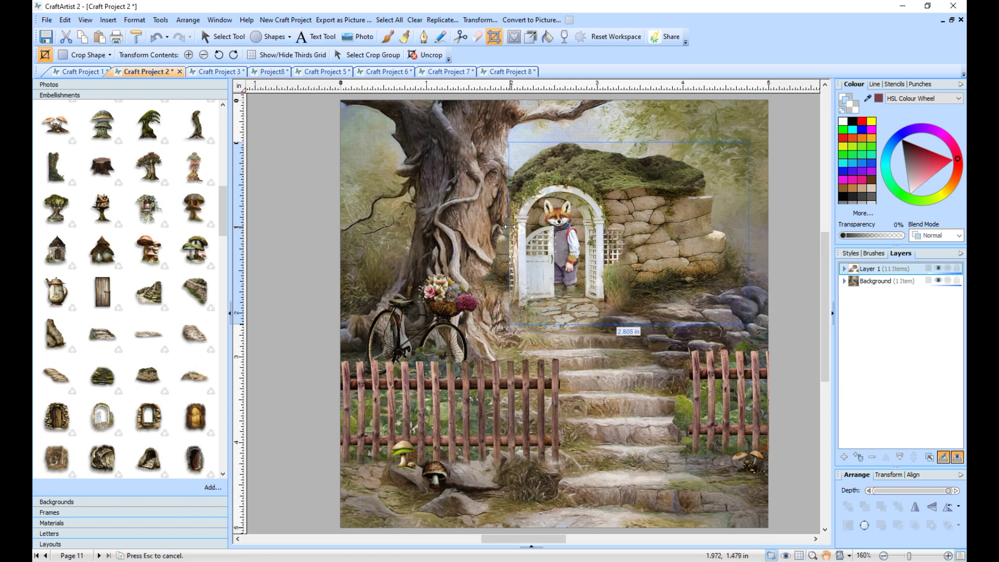
{"action": "left_click_drag", "start_coordinate": [509, 227], "coordinate": [509, 227]}
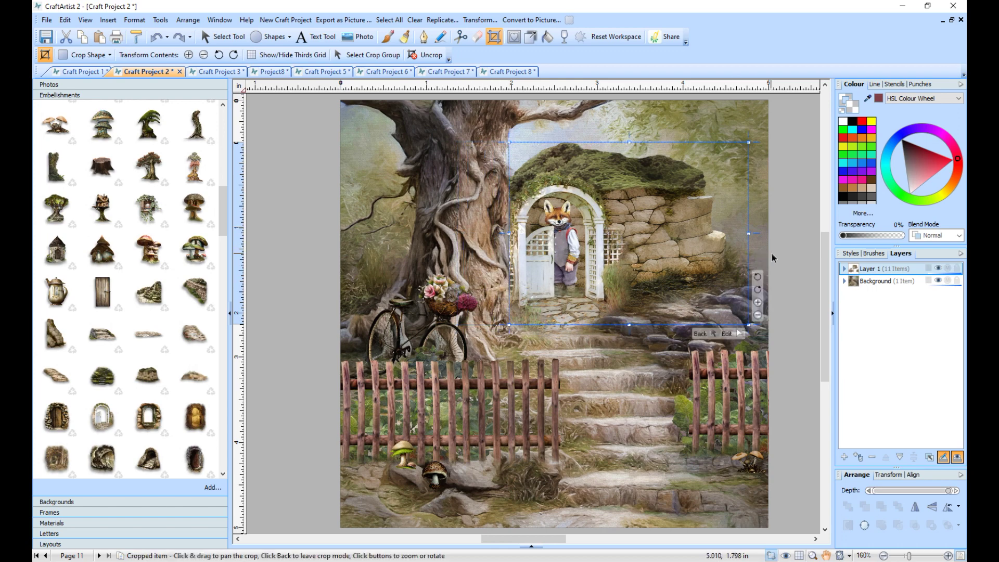
{"action": "left_click", "coordinate": [780, 250]}
Shift the cropped stone wall and the garden archway slightly left against the tree trunk
{"action": "left_click_drag", "start_coordinate": [632, 226], "coordinate": [649, 226]}
{"action": "left_click_drag", "start_coordinate": [600, 271], "coordinate": [594, 276]}
{"action": "left_click", "coordinate": [789, 264]}
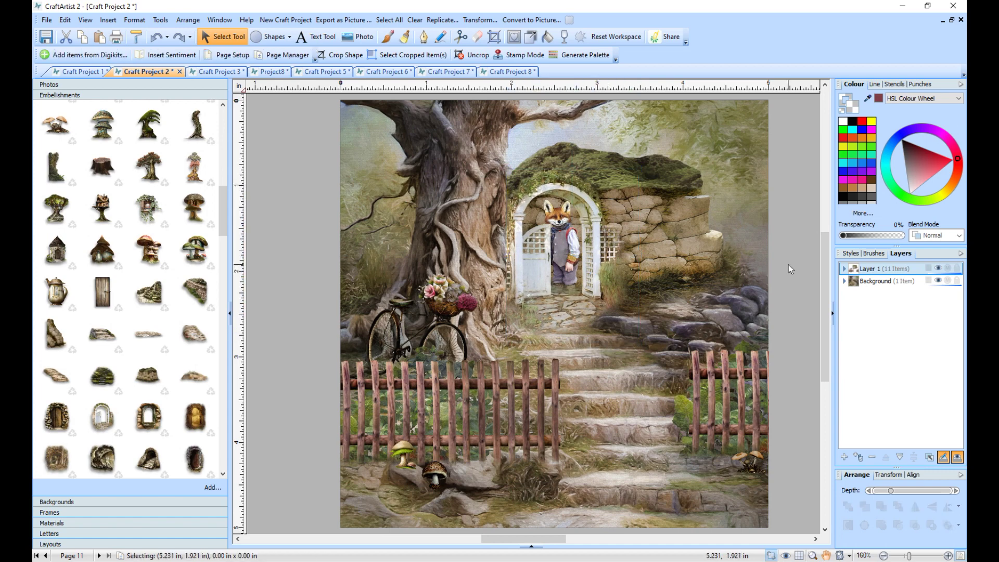
Stretch the stone wall rightwards to about 3.1 in wide and raise its mossy top edge
{"action": "left_click", "coordinate": [739, 249]}
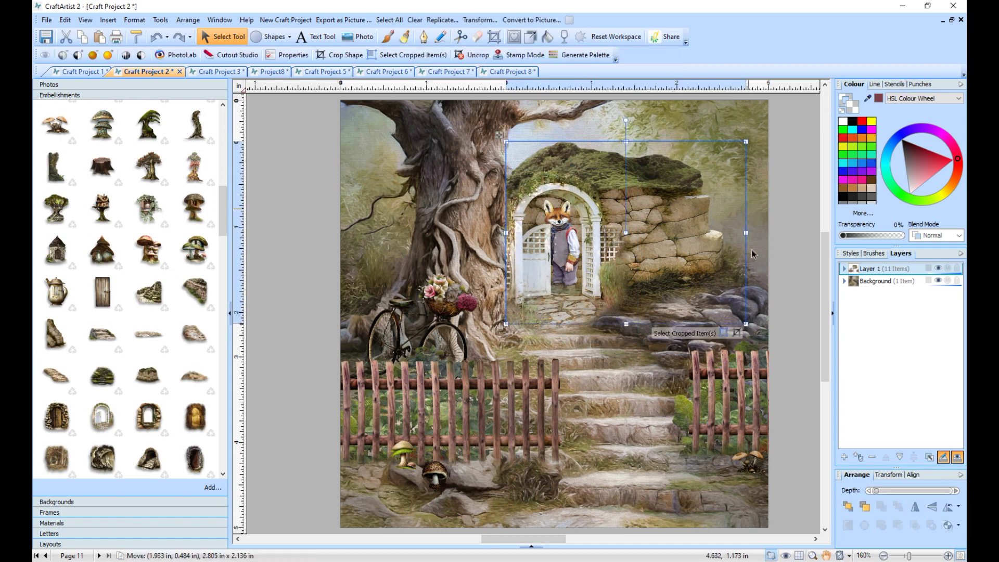
{"action": "left_click_drag", "start_coordinate": [747, 234], "coordinate": [774, 233]}
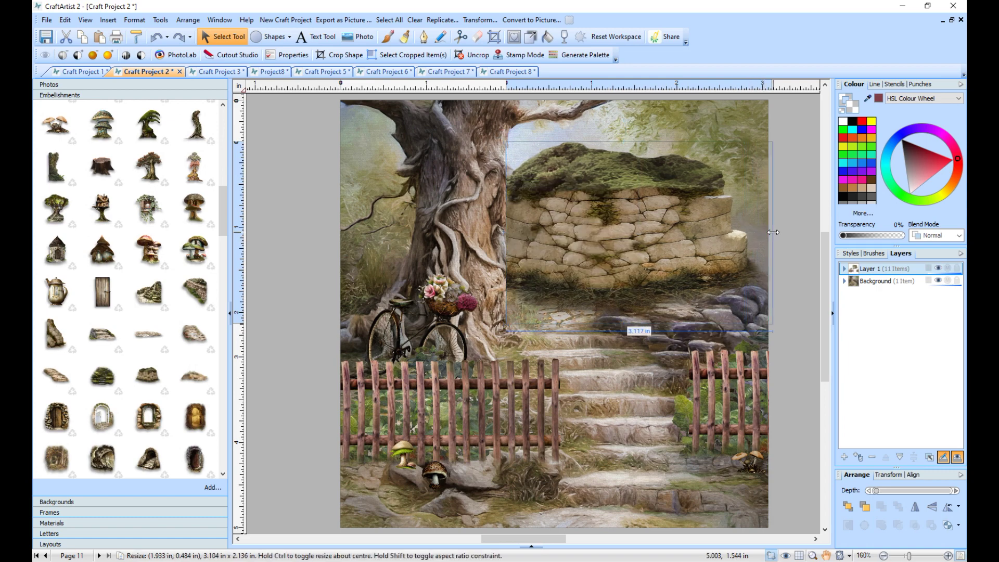
{"action": "left_click_drag", "start_coordinate": [639, 141], "coordinate": [639, 128]}
{"action": "left_click", "coordinate": [776, 215]}
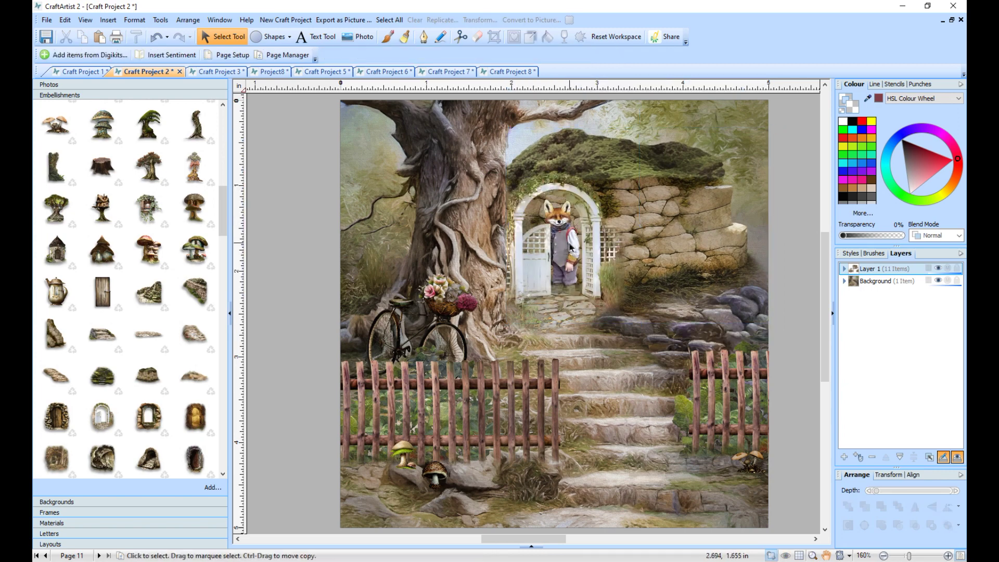
Add the red-capped mushroom, about 0.24 in wide, on the wall's mossy top and reduce its brightness
{"action": "left_click", "coordinate": [622, 171]}
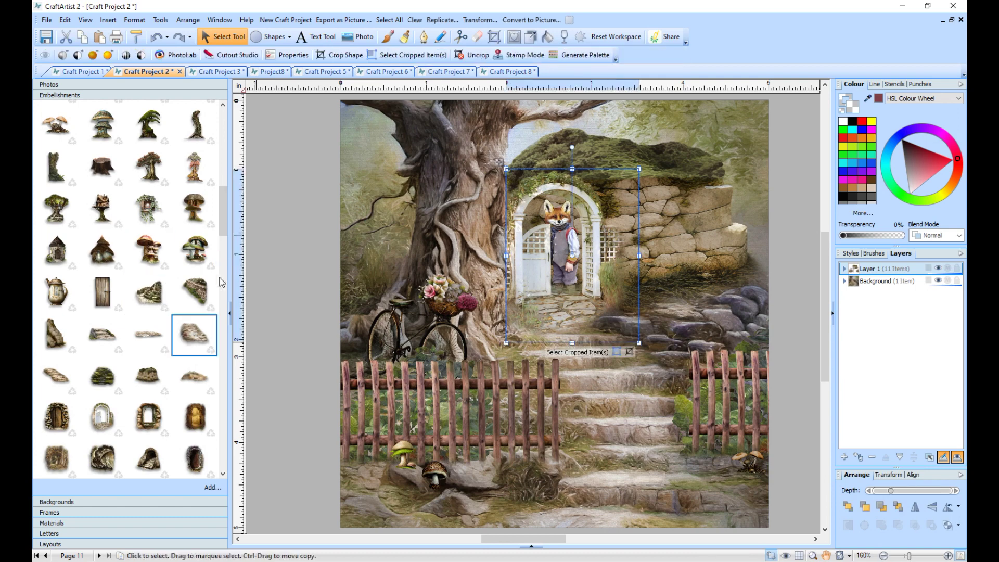
{"action": "left_click_drag", "start_coordinate": [223, 234], "coordinate": [237, 198]}
{"action": "left_click_drag", "start_coordinate": [102, 336], "coordinate": [649, 305]}
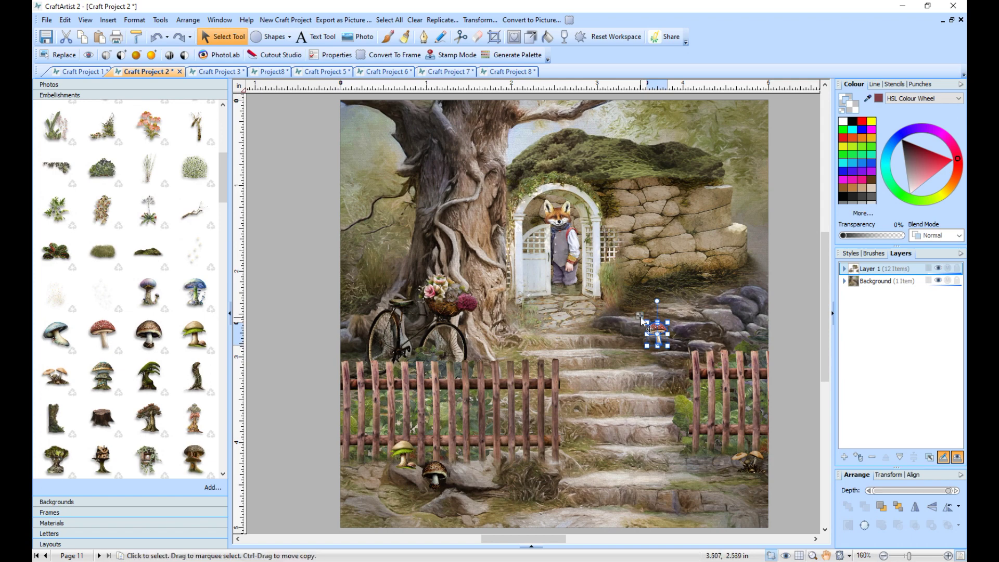
{"action": "left_click_drag", "start_coordinate": [645, 324], "coordinate": [644, 144]}
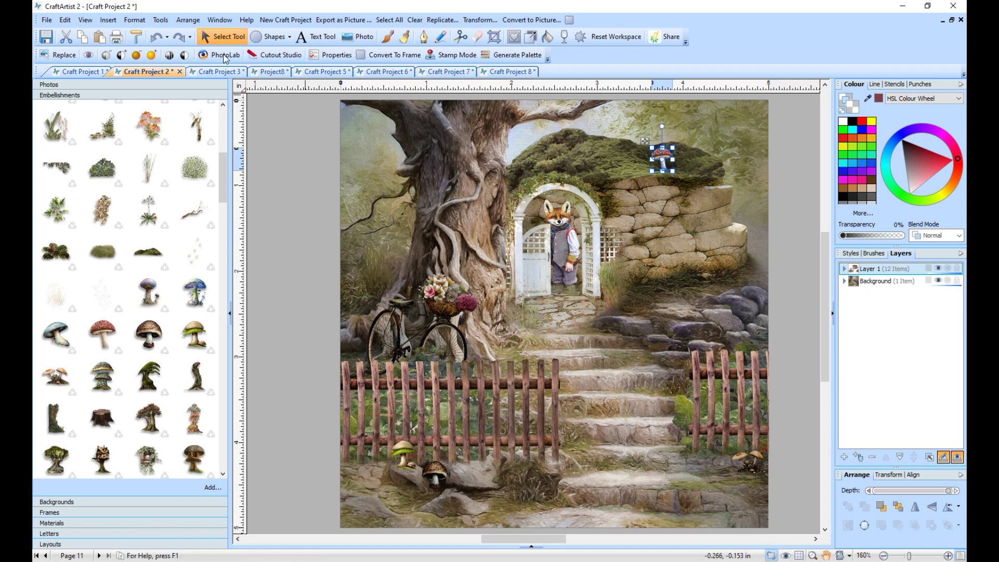
{"action": "left_click", "coordinate": [135, 61]}
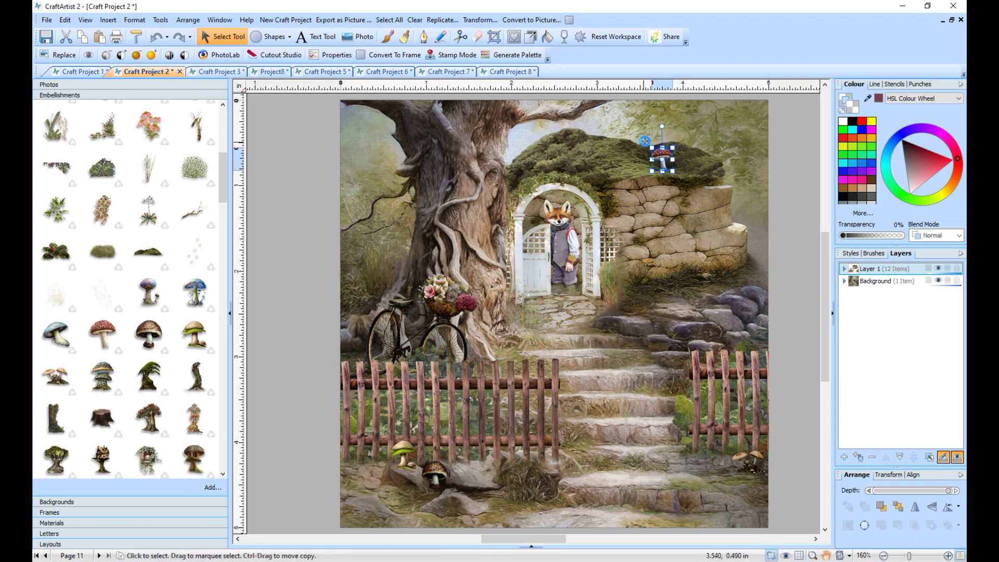
Move the red mushroom off the page's right edge and stamp three copies along the wall's mossy top
{"action": "left_click_drag", "start_coordinate": [645, 141], "coordinate": [771, 145]}
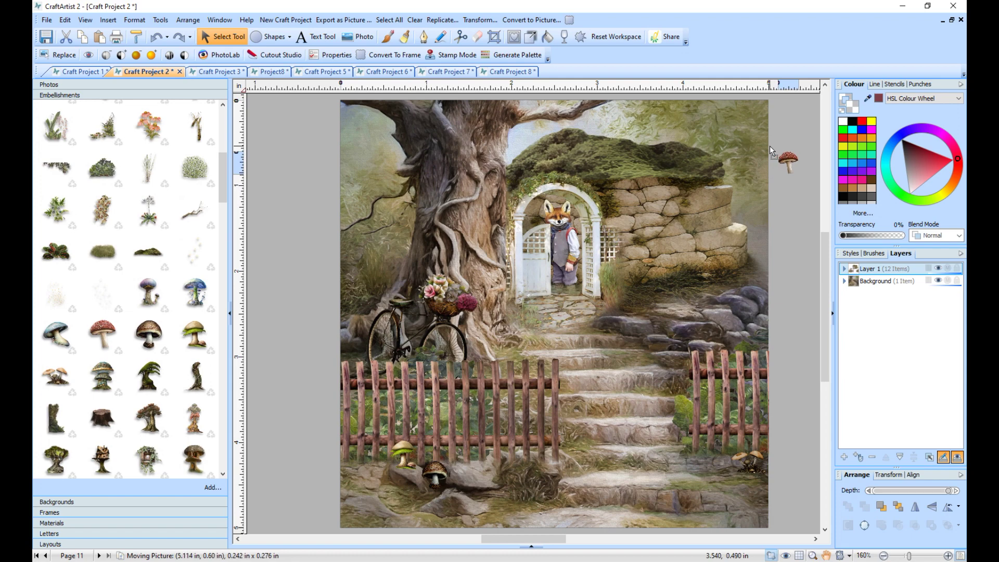
{"action": "left_click", "coordinate": [456, 55]}
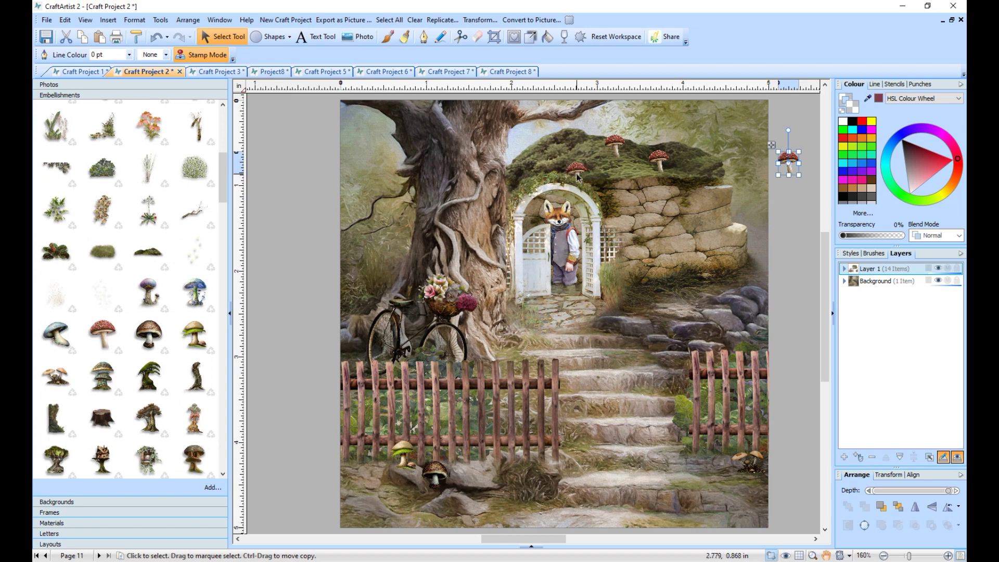
{"action": "left_click", "coordinate": [570, 170]}
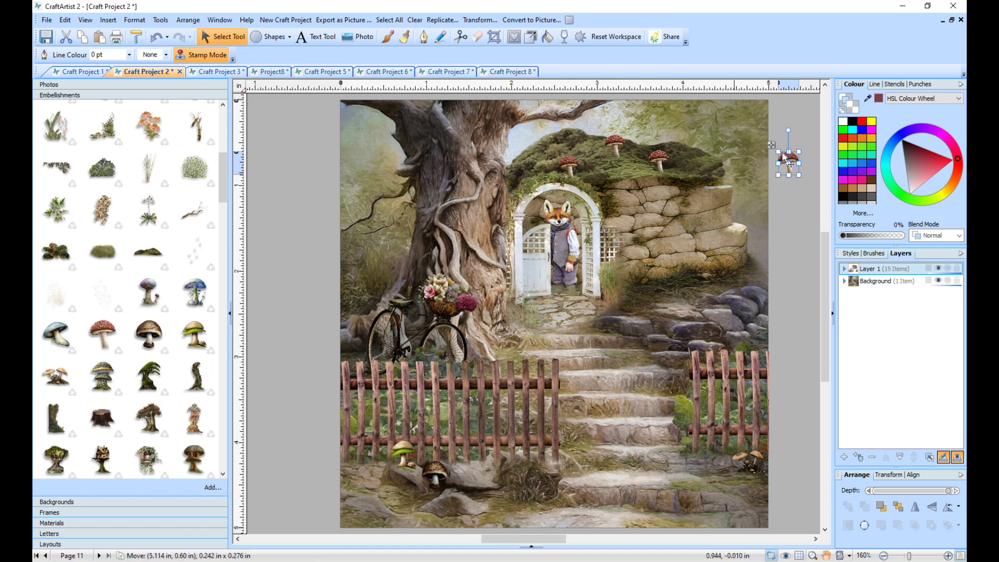
Shrink the off-page red mushroom, flip it horizontally and stamp four smaller copies on the wall's mossy top
{"action": "left_click_drag", "start_coordinate": [775, 147], "coordinate": [789, 162]}
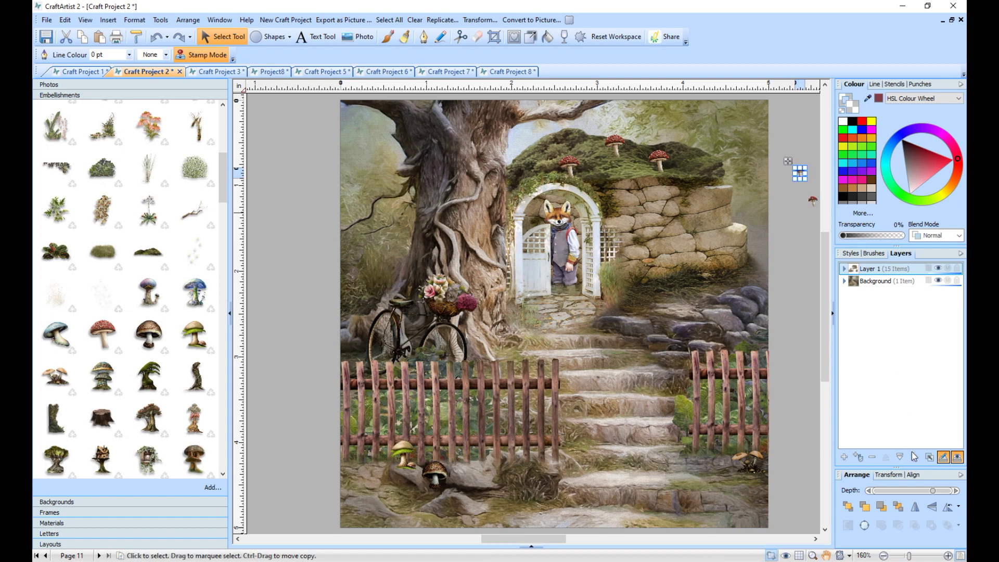
{"action": "left_click", "coordinate": [915, 508]}
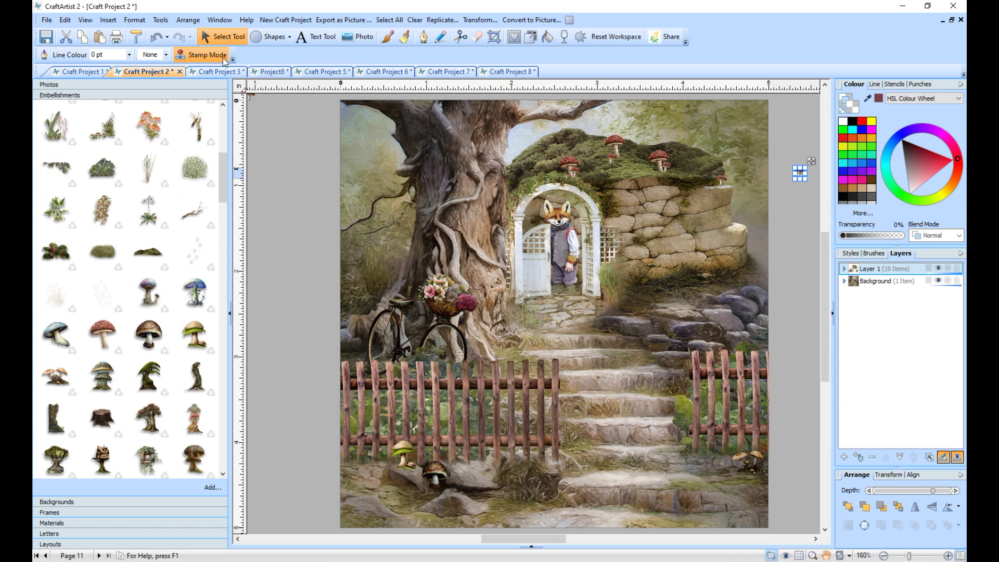
{"action": "left_click", "coordinate": [285, 114]}
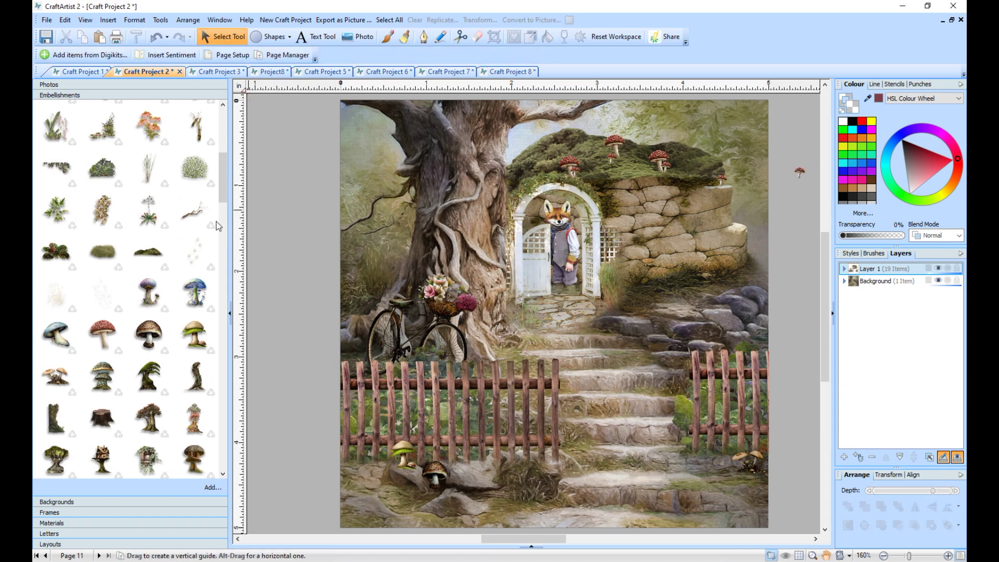
Add two tall grass clumps at the left fence's inner end and one in front of the right fence
{"action": "left_click_drag", "start_coordinate": [149, 175], "coordinate": [557, 435]}
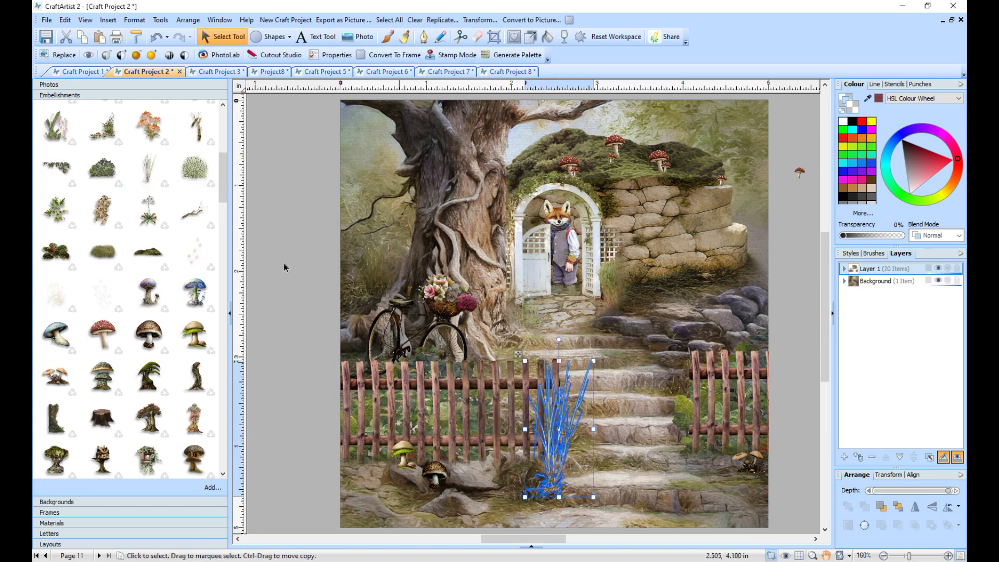
{"action": "left_click_drag", "start_coordinate": [163, 186], "coordinate": [520, 450]}
{"action": "left_click_drag", "start_coordinate": [150, 169], "coordinate": [705, 429]}
{"action": "left_click", "coordinate": [120, 201]}
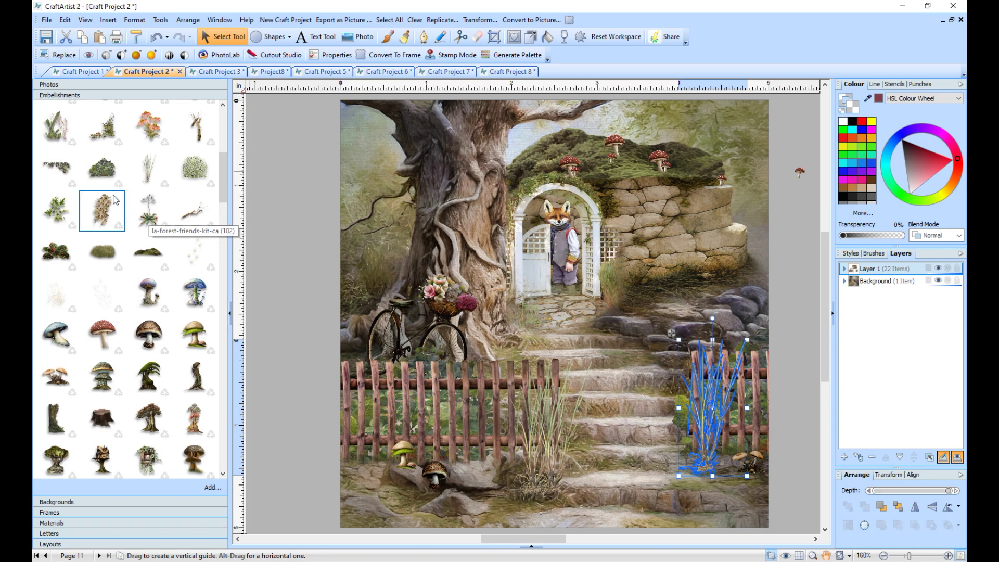
Add the trailing leafy plant, shrink it to about 0.62 in wide and place it below the right fence beside the steps
{"action": "left_click_drag", "start_coordinate": [103, 129], "coordinate": [617, 429]}
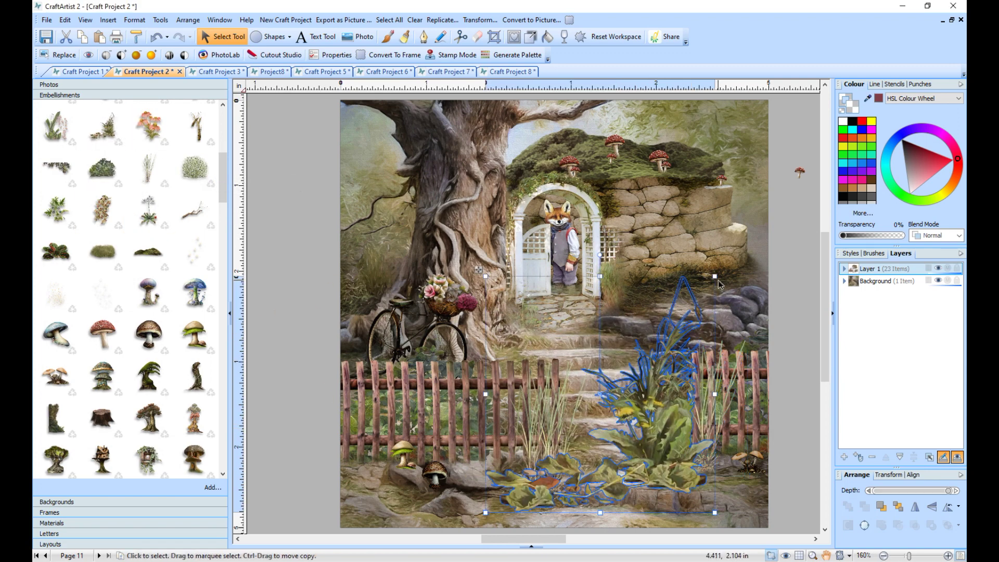
{"action": "left_click_drag", "start_coordinate": [715, 276], "coordinate": [539, 457]}
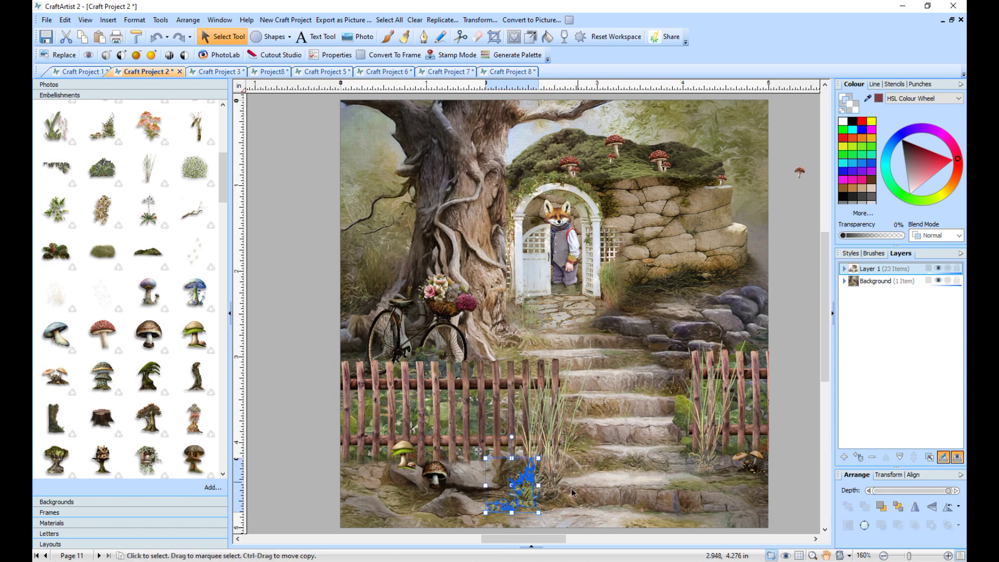
{"action": "left_click_drag", "start_coordinate": [555, 503], "coordinate": [701, 506]}
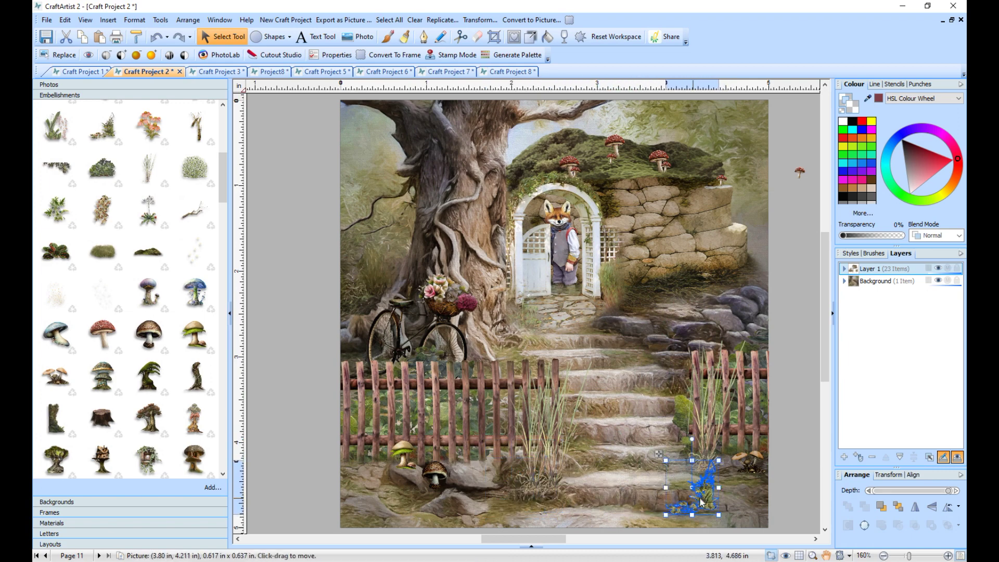
Place a horizontally flipped copy of the trailing plant at the outer end of the left fence
{"action": "left_click_drag", "start_coordinate": [707, 502], "coordinate": [359, 468]}
{"action": "left_click", "coordinate": [912, 511]}
{"action": "left_click", "coordinate": [299, 457]}
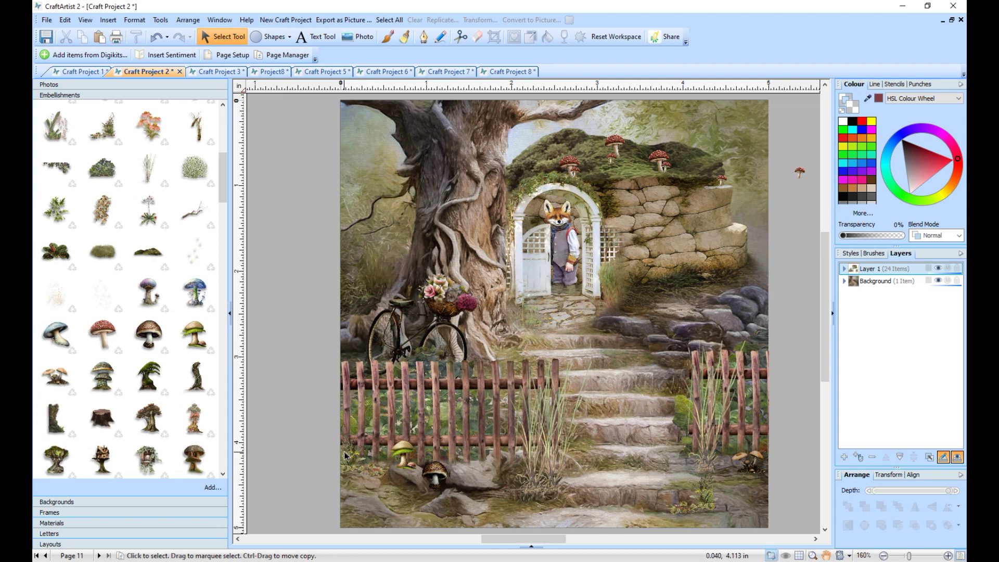
Add the blue-flowered leafy plant about 1.19 in wide beside the stone wall's right end and reduce its brightness
{"action": "left_click_drag", "start_coordinate": [150, 213], "coordinate": [312, 219]}
{"action": "left_click", "coordinate": [56, 211]}
{"action": "left_click_drag", "start_coordinate": [386, 144], "coordinate": [325, 203]}
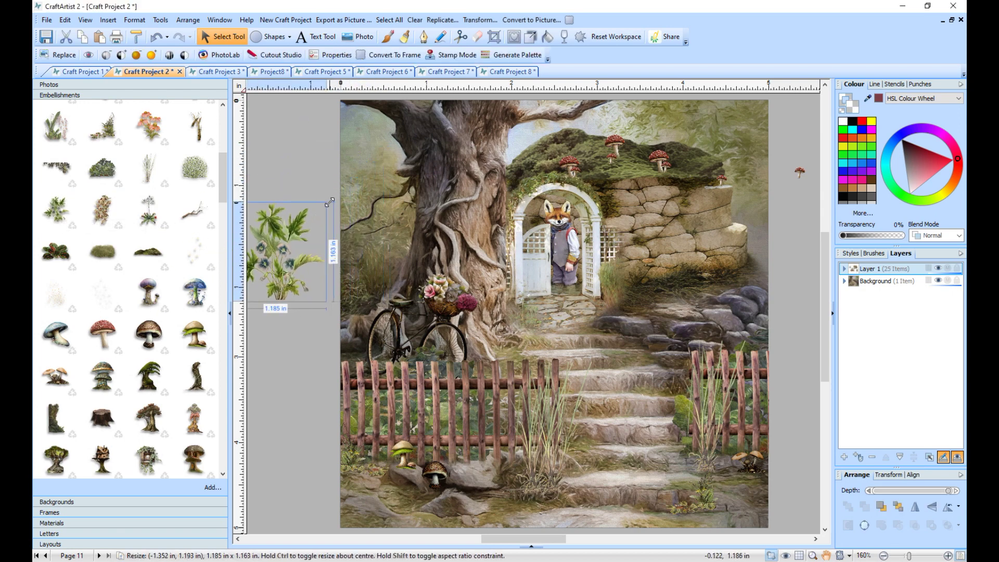
{"action": "left_click_drag", "start_coordinate": [278, 255], "coordinate": [740, 246]}
{"action": "left_click", "coordinate": [136, 55]}
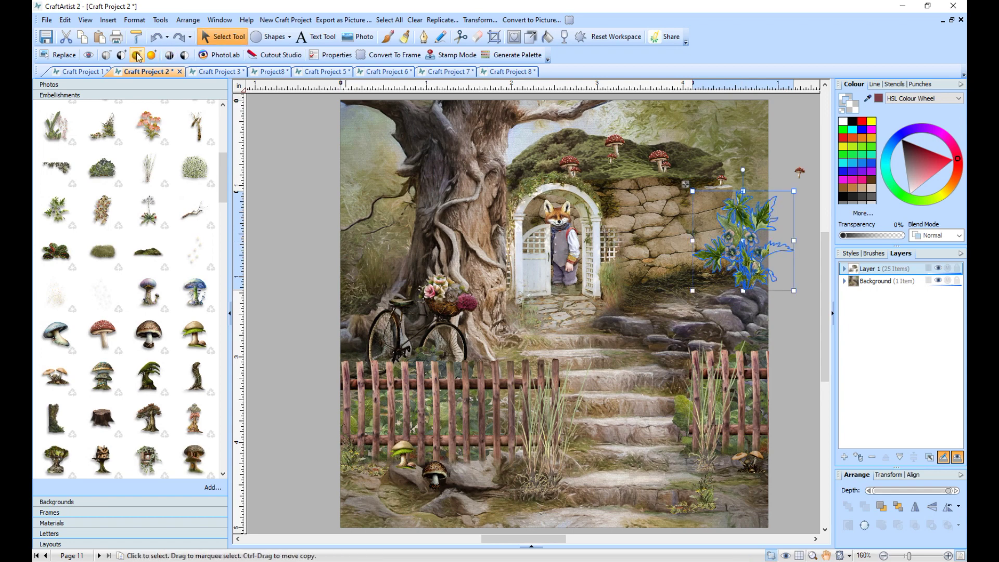
{"action": "left_click", "coordinate": [276, 152]}
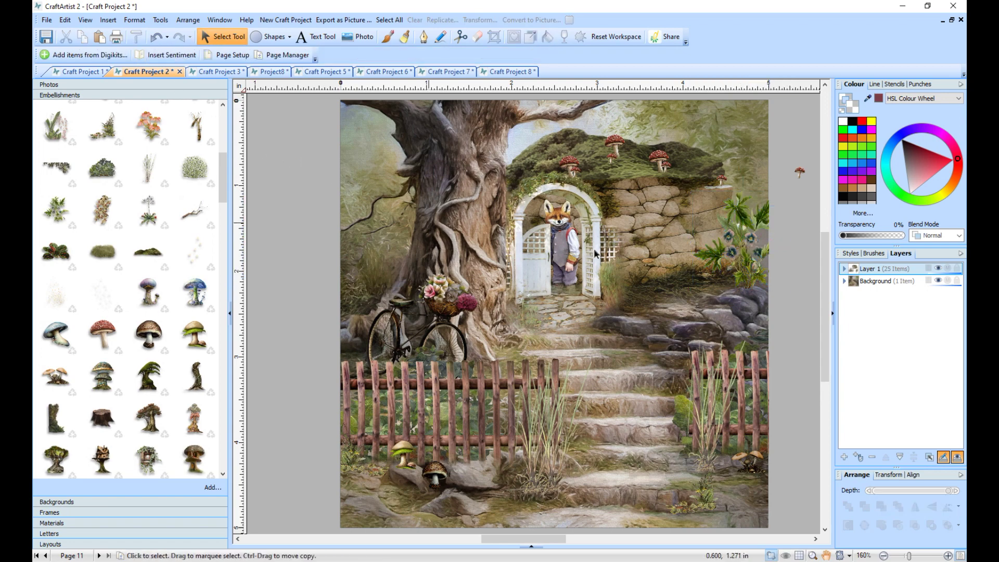
Shrink the blue-flowered plant to about 0.95 in wide and place a copy to its left against the wall
{"action": "left_click", "coordinate": [741, 261]}
{"action": "left_click_drag", "start_coordinate": [693, 192], "coordinate": [719, 234]}
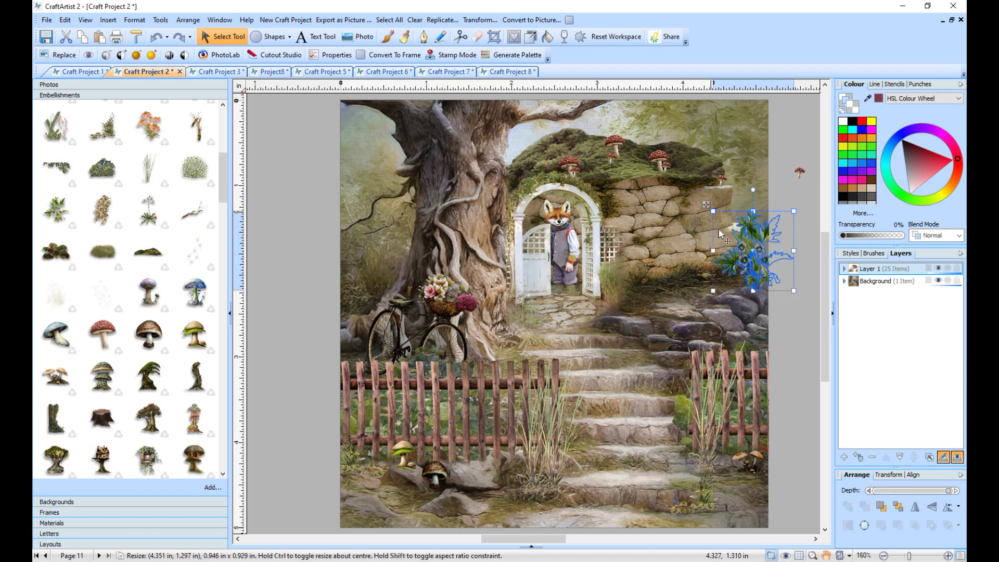
{"action": "left_click_drag", "start_coordinate": [744, 273], "coordinate": [718, 270]}
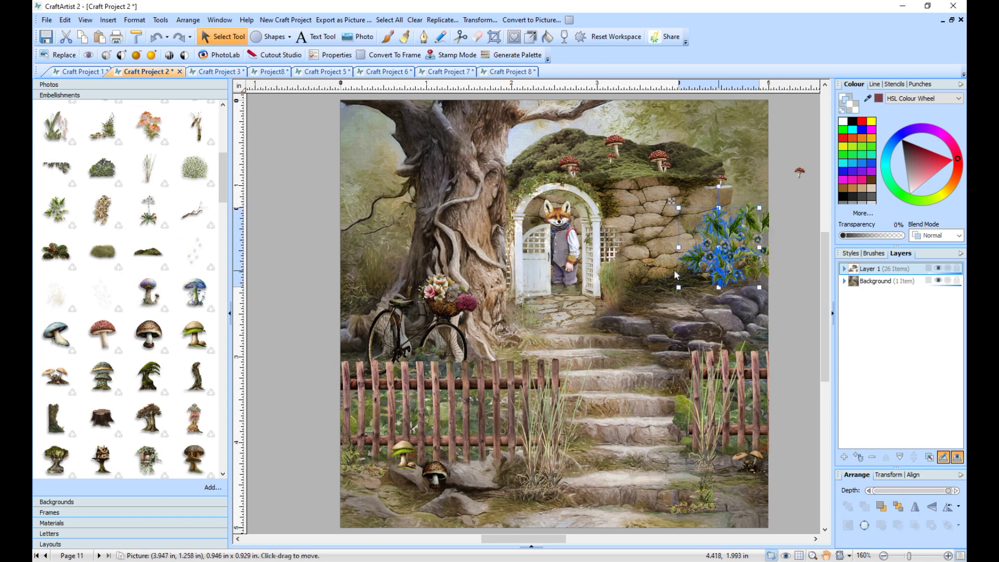
{"action": "left_click", "coordinate": [286, 214]}
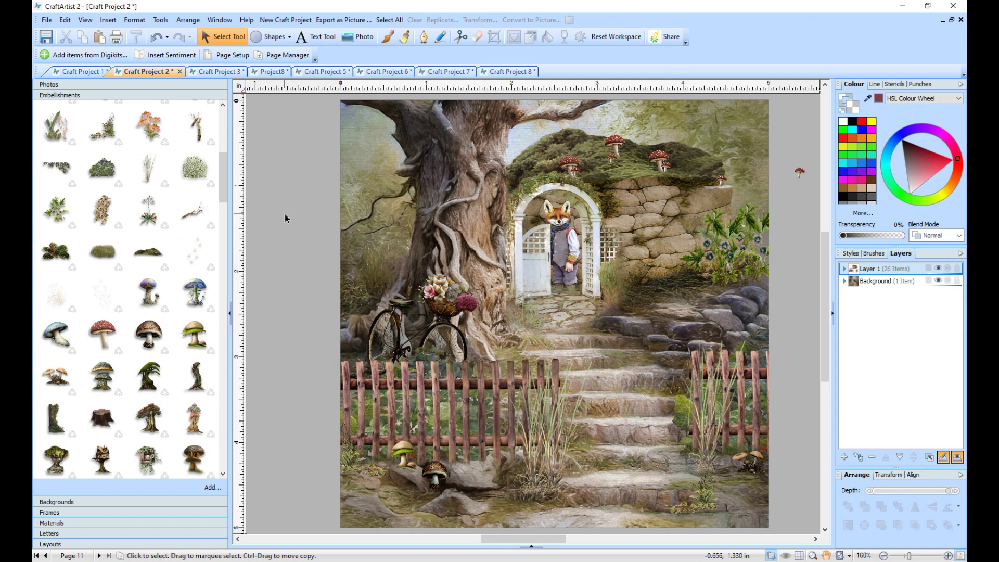
Add the orange coneflowers, shrunk to about 0.59 in wide, among the blue-flowered plants beside the stone wall
{"action": "left_click_drag", "start_coordinate": [148, 127], "coordinate": [691, 243]}
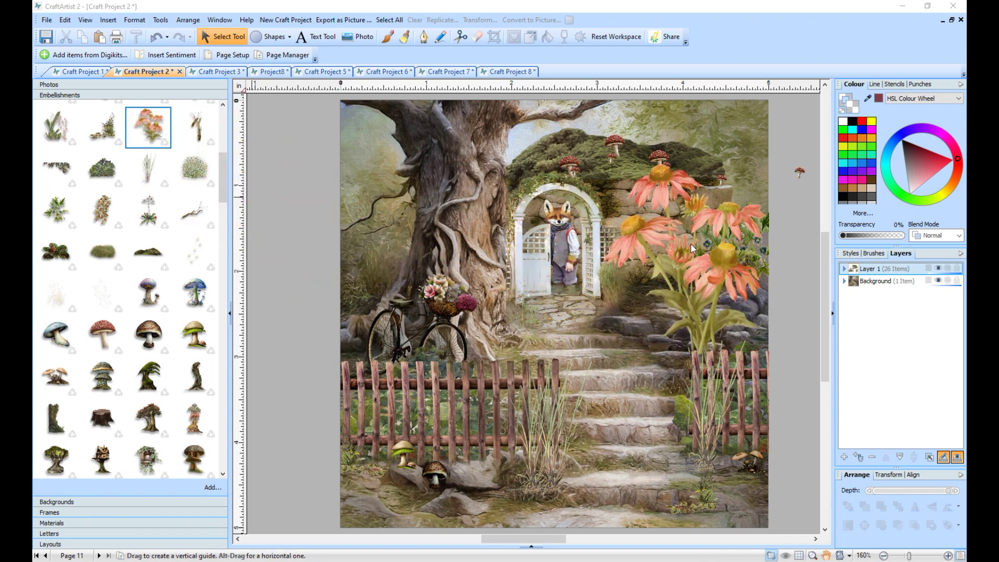
{"action": "left_click_drag", "start_coordinate": [603, 162], "coordinate": [702, 228]}
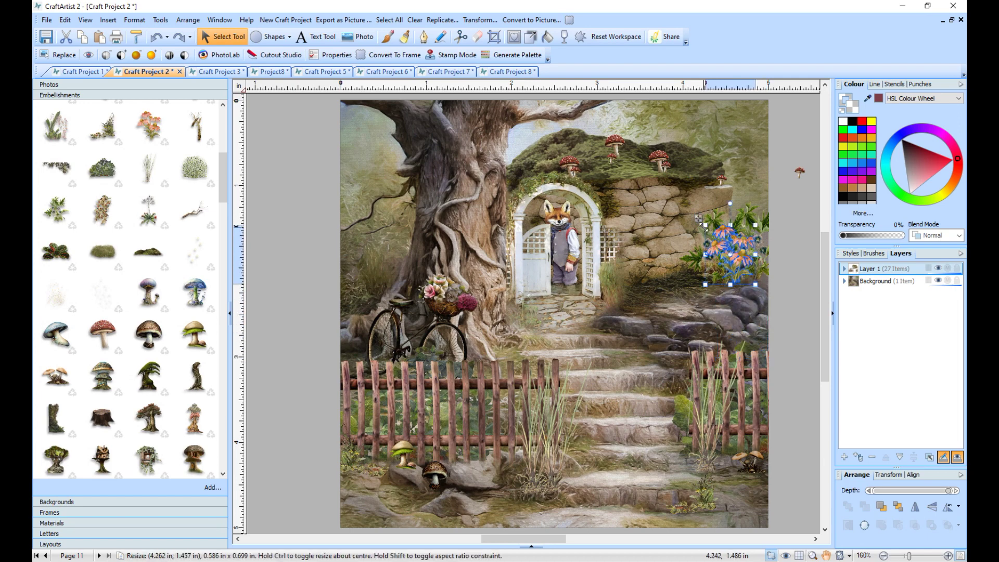
Adjust the coneflowers' tone and place copies about 0.39 in wide beside the left side of the tree trunk, above the bicycle
{"action": "left_click_drag", "start_coordinate": [725, 266], "coordinate": [727, 267]}
{"action": "left_click", "coordinate": [121, 55]}
{"action": "left_click", "coordinate": [137, 55]}
{"action": "left_click_drag", "start_coordinate": [735, 267], "coordinate": [365, 268]}
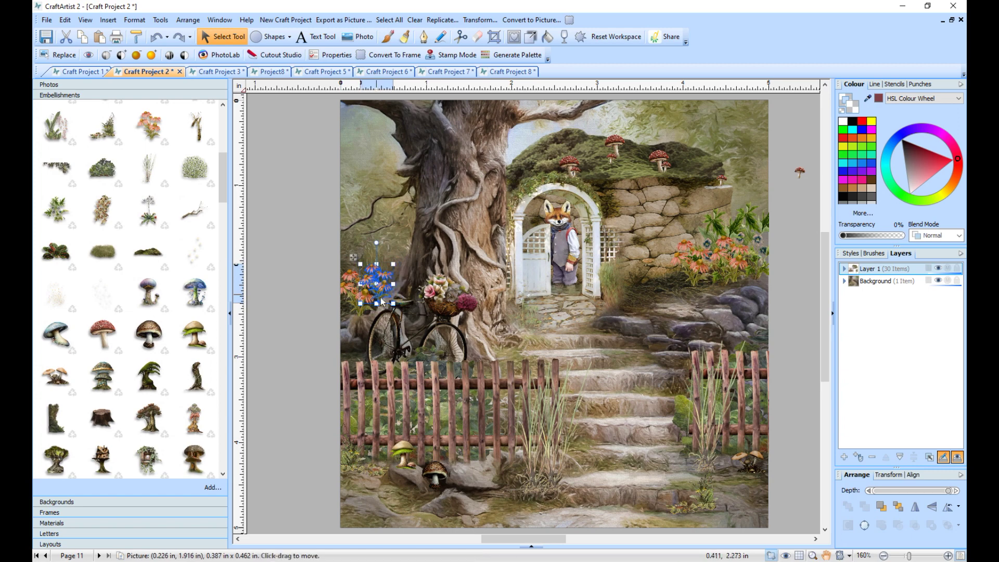
{"action": "left_click_drag", "start_coordinate": [382, 301], "coordinate": [379, 297]}
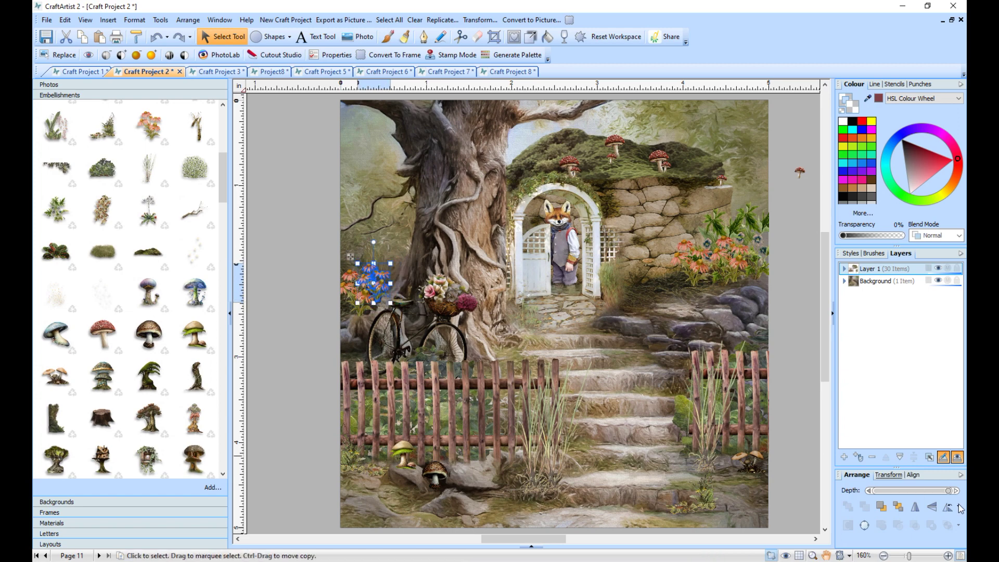
Flip one of the coneflower copies beside the tree horizontally and arrange the cluster behind the bicycle
{"action": "left_click", "coordinate": [915, 507]}
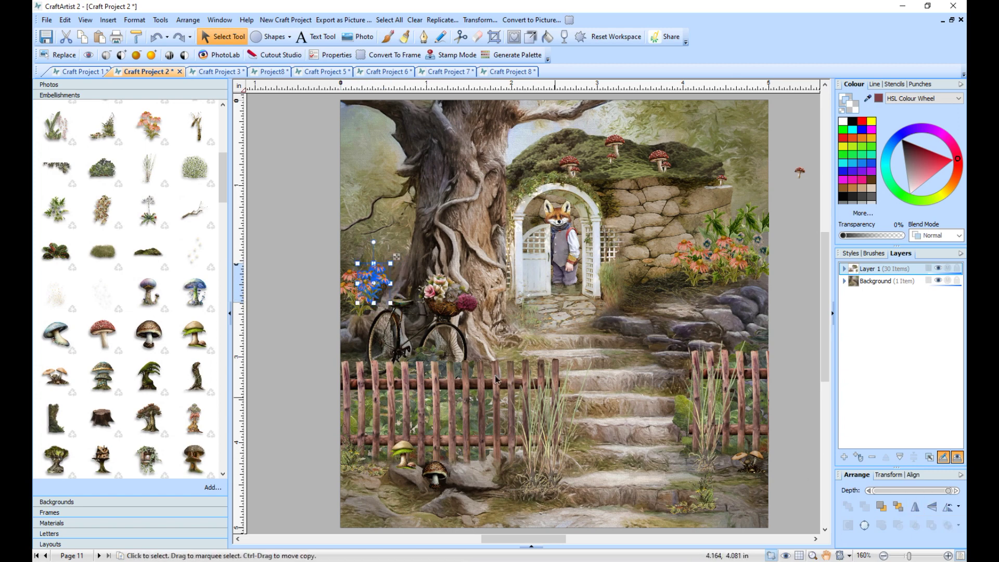
{"action": "left_click", "coordinate": [302, 362]}
{"action": "left_click_drag", "start_coordinate": [377, 279], "coordinate": [351, 304]}
{"action": "left_click", "coordinate": [308, 305]}
{"action": "left_click", "coordinate": [304, 334]}
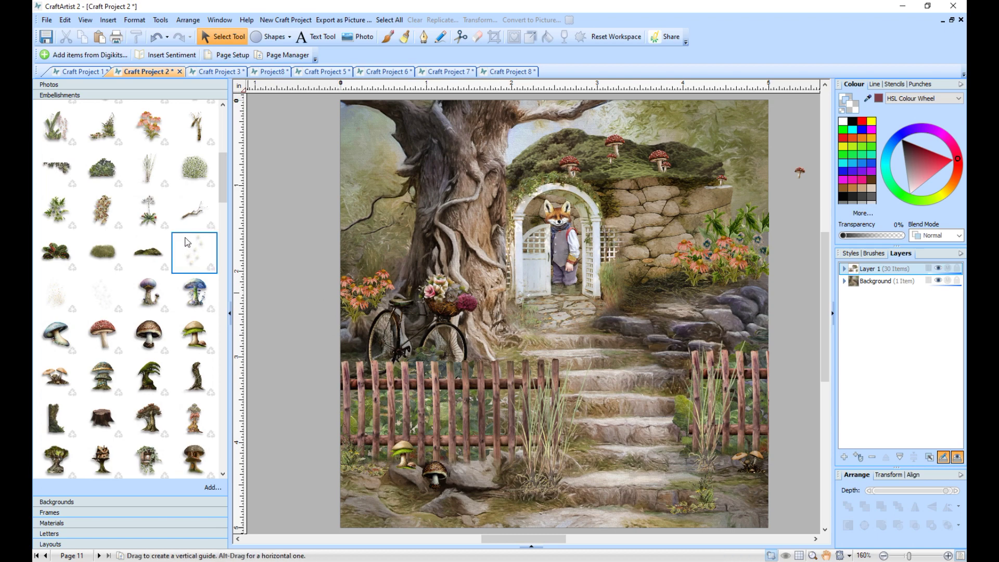
Add the bare branch, adjust its tone, shrink it to about 1.38 in wide and attach it to the trunk above the archway
{"action": "scroll", "coordinate": [222, 184], "scroll_direction": "down", "scroll_amount": 1}
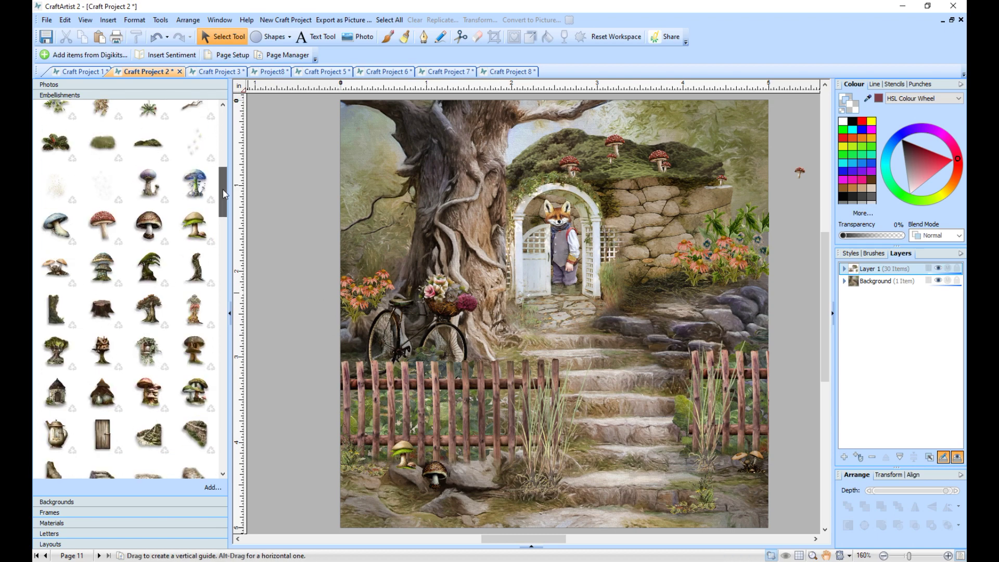
{"action": "left_click_drag", "start_coordinate": [192, 179], "coordinate": [528, 176]}
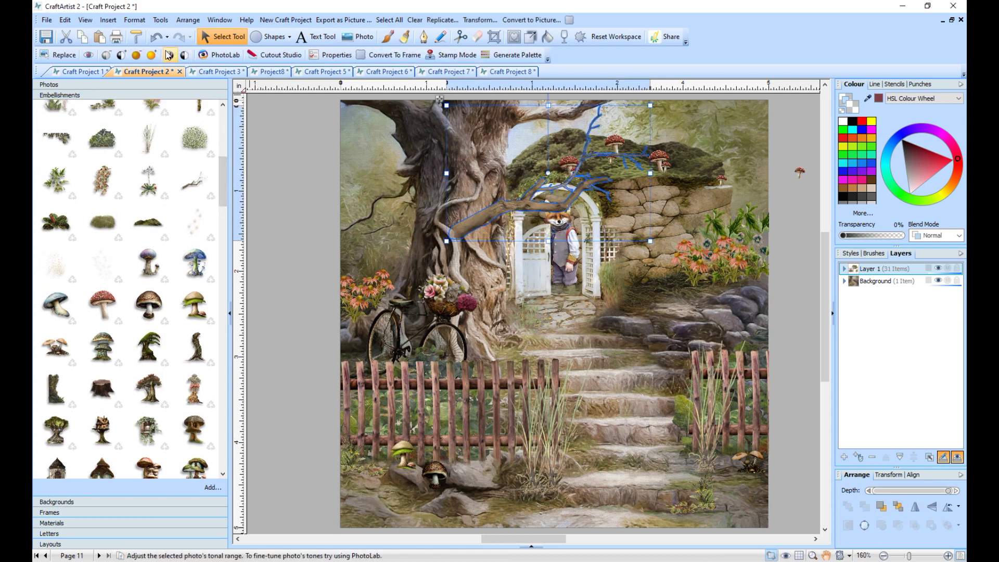
{"action": "left_click", "coordinate": [137, 55]}
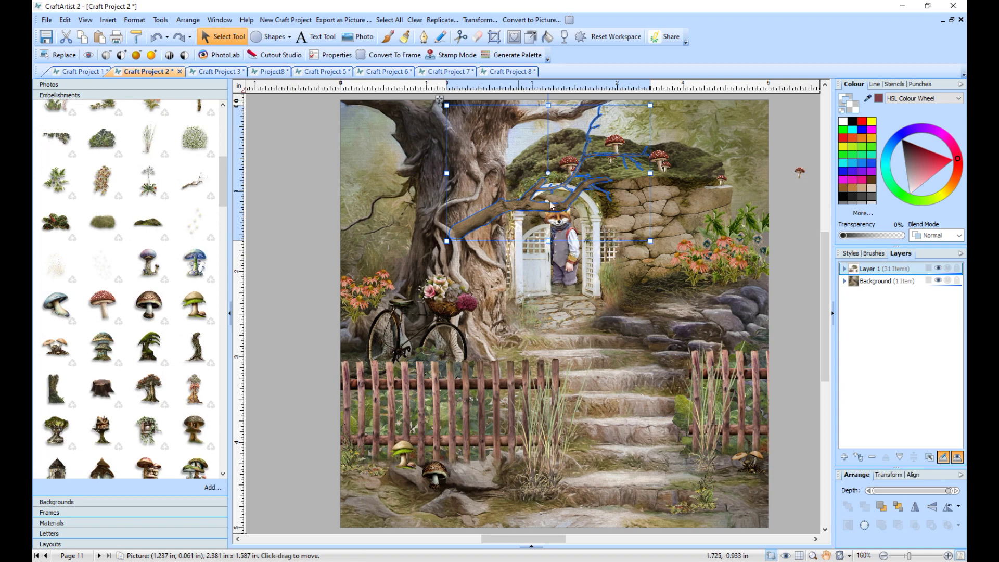
{"action": "left_click_drag", "start_coordinate": [650, 242], "coordinate": [564, 183]}
{"action": "left_click_drag", "start_coordinate": [482, 160], "coordinate": [520, 161]}
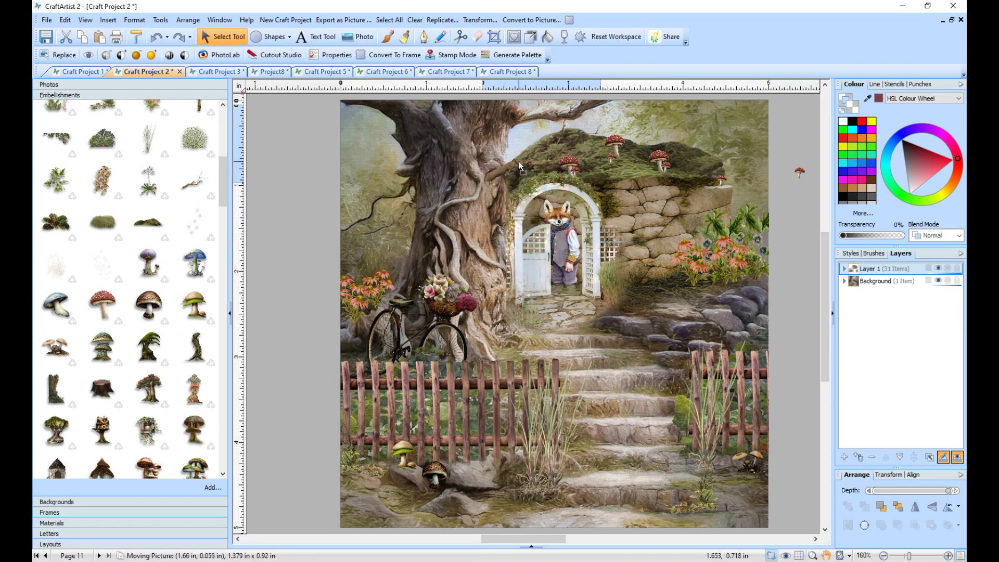
Add the lantern, shrink it to about 0.27 in wide and position its ring over the branch above the archway
{"action": "left_click", "coordinate": [812, 555]}
{"action": "left_click_drag", "start_coordinate": [517, 125], "coordinate": [629, 204]}
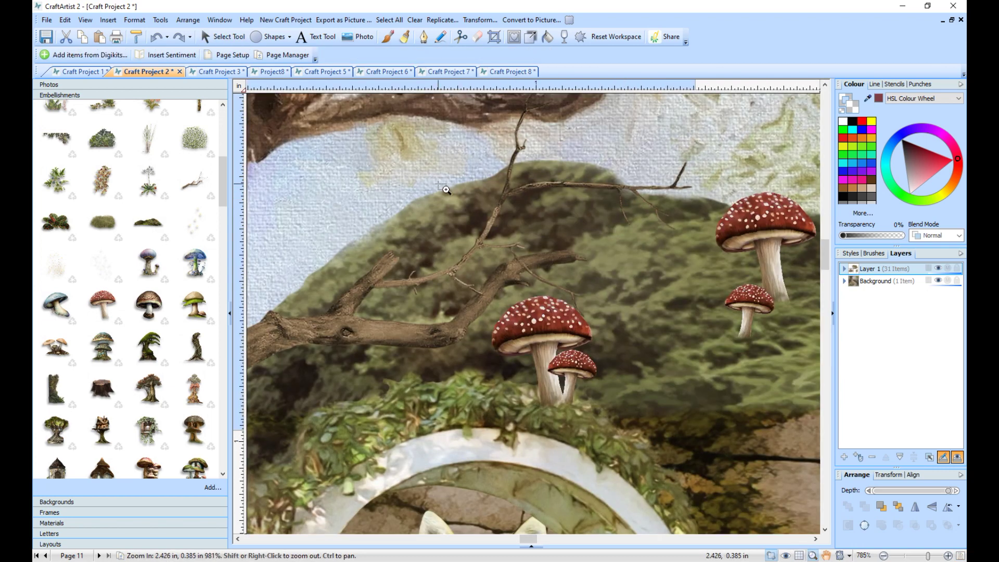
{"action": "scroll", "coordinate": [225, 189], "scroll_direction": "down", "scroll_amount": 4}
{"action": "left_click_drag", "start_coordinate": [225, 189], "coordinate": [223, 231]}
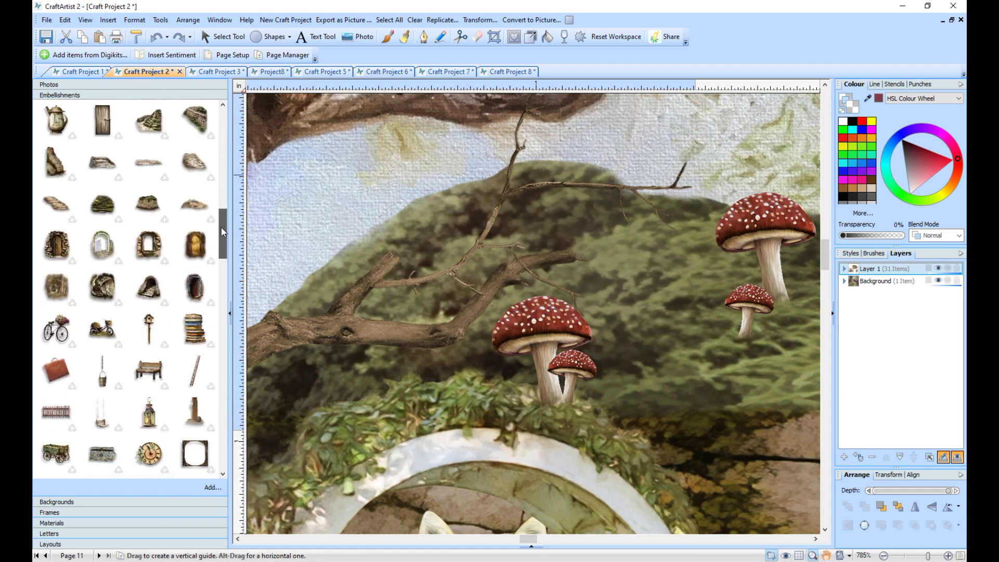
{"action": "left_click_drag", "start_coordinate": [308, 415], "coordinate": [503, 387]}
{"action": "left_click_drag", "start_coordinate": [487, 242], "coordinate": [513, 315]}
{"action": "left_click_drag", "start_coordinate": [431, 107], "coordinate": [584, 388]}
{"action": "left_click_drag", "start_coordinate": [628, 452], "coordinate": [465, 373]}
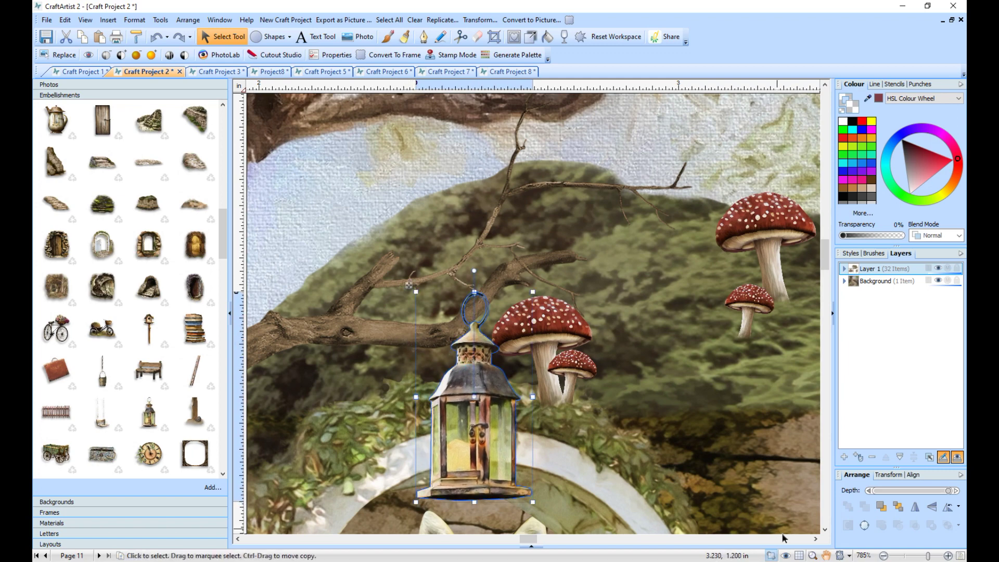
Erase the upper part of the lantern's ring where it passes in front of the branch
{"action": "left_click", "coordinate": [812, 555]}
{"action": "left_click_drag", "start_coordinate": [460, 290], "coordinate": [526, 353]}
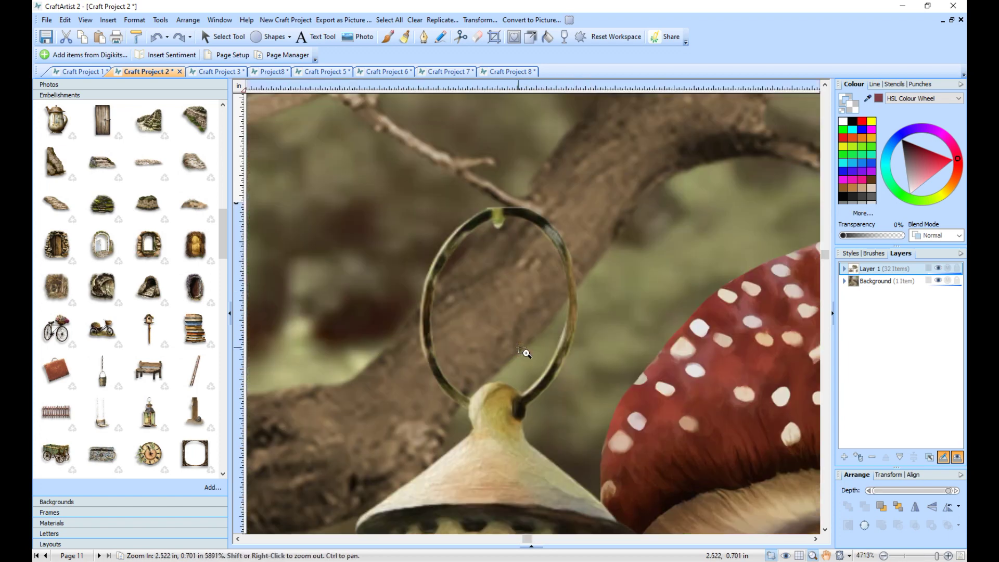
{"action": "left_click", "coordinate": [477, 36]}
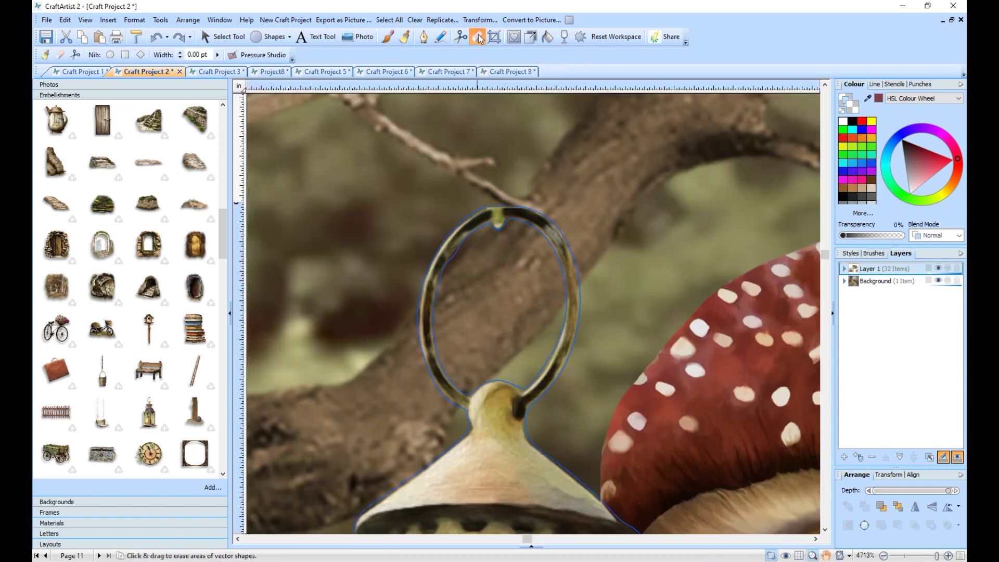
{"action": "left_click", "coordinate": [553, 241]}
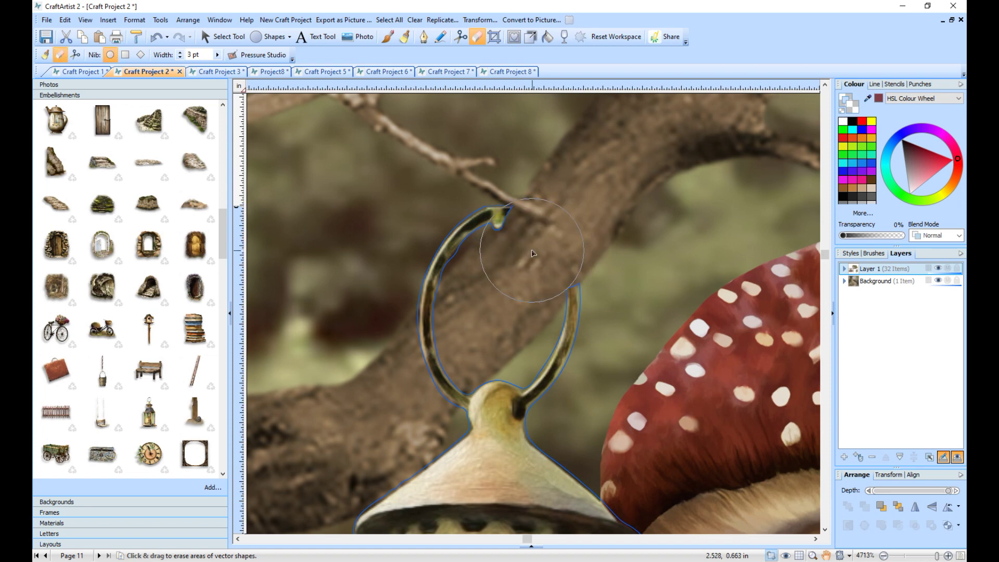
{"action": "left_click", "coordinate": [533, 253]}
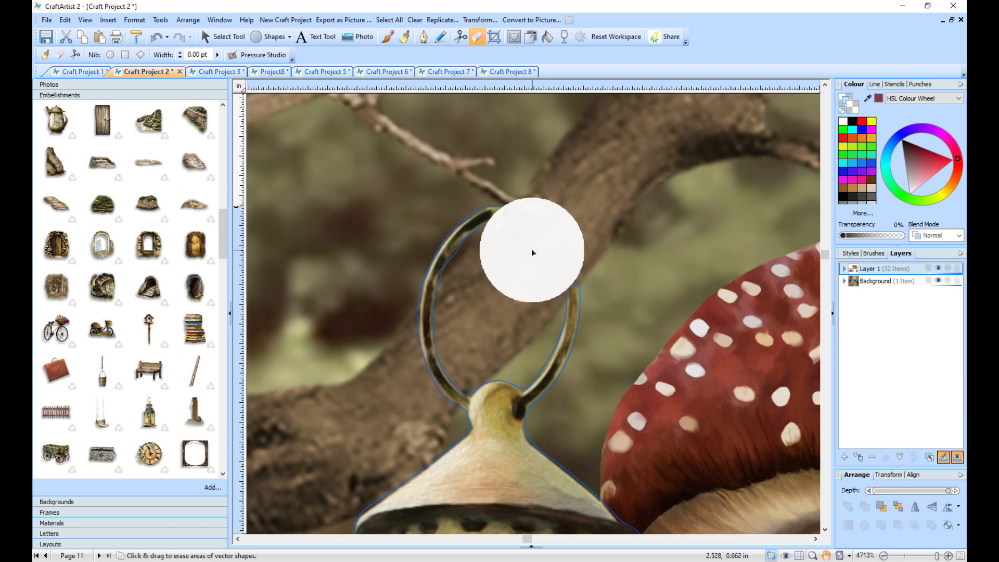
Nudge the cropped lantern so its open ring lines up with the branch
{"action": "left_click", "coordinate": [223, 36]}
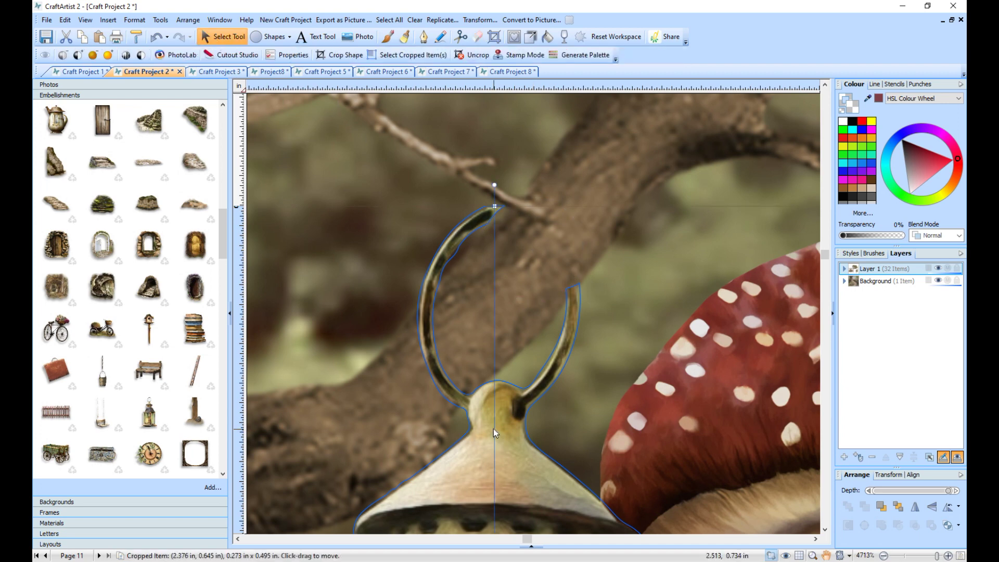
{"action": "left_click_drag", "start_coordinate": [493, 429], "coordinate": [489, 425]}
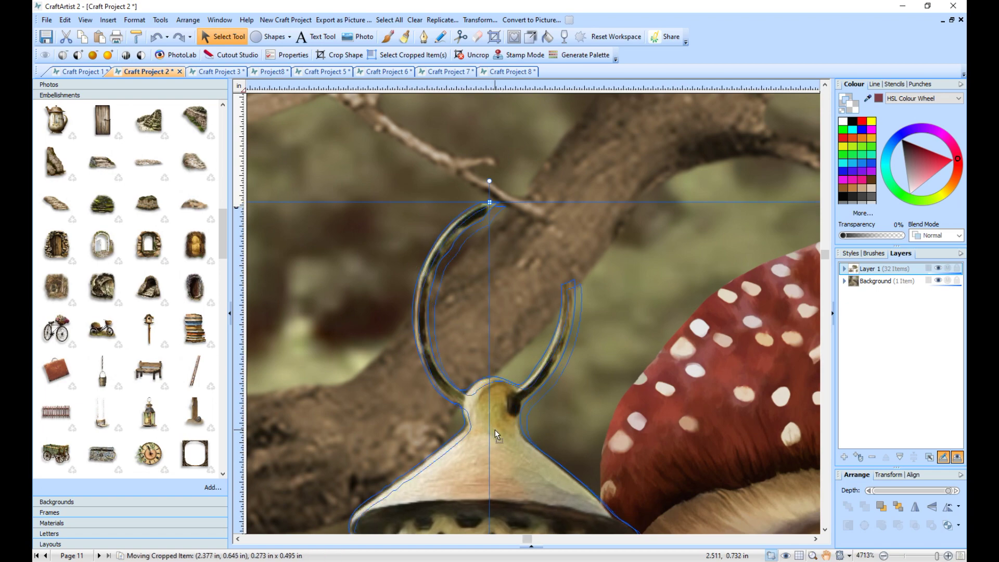
{"action": "left_click_drag", "start_coordinate": [490, 428], "coordinate": [495, 433]}
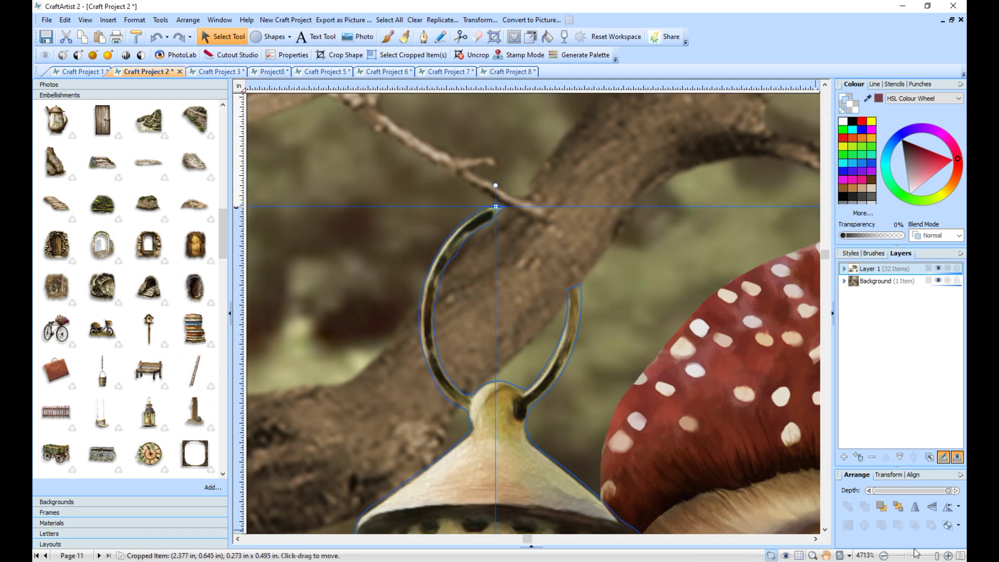
{"action": "left_click", "coordinate": [960, 555]}
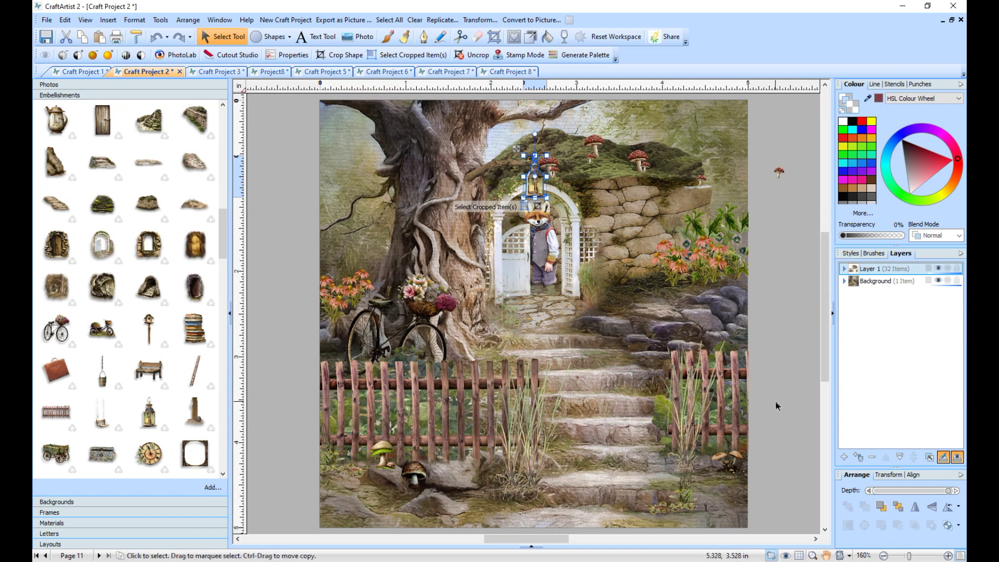
{"action": "left_click", "coordinate": [777, 405]}
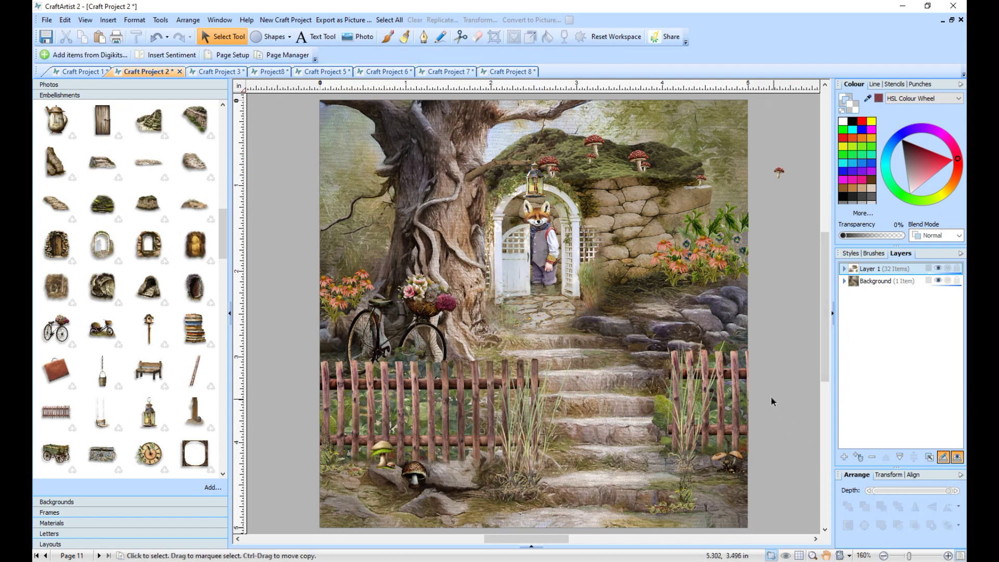
Shrink the red mushroom cluster beside the lantern slightly
{"action": "left_click", "coordinate": [555, 164]}
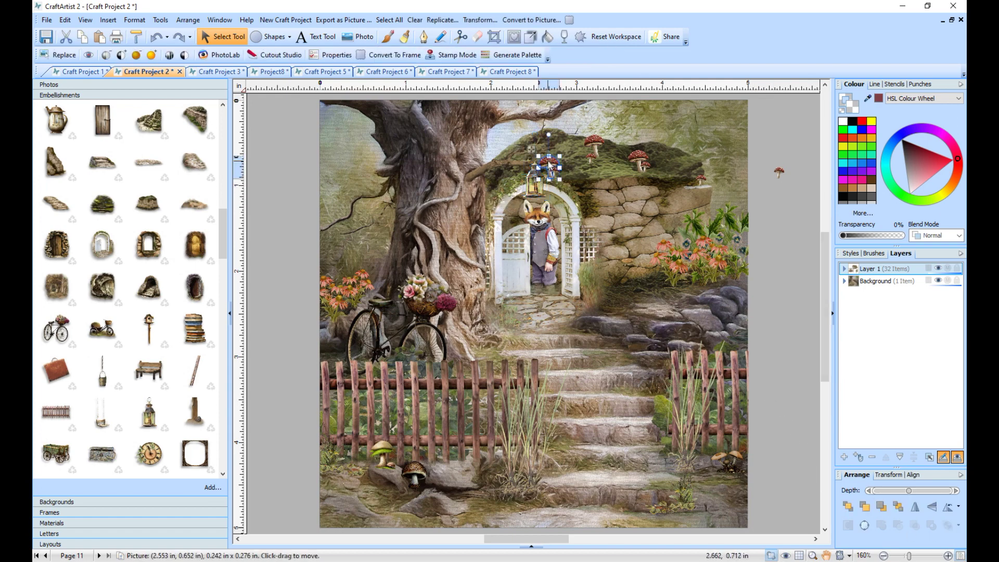
{"action": "left_click_drag", "start_coordinate": [538, 154], "coordinate": [530, 158]}
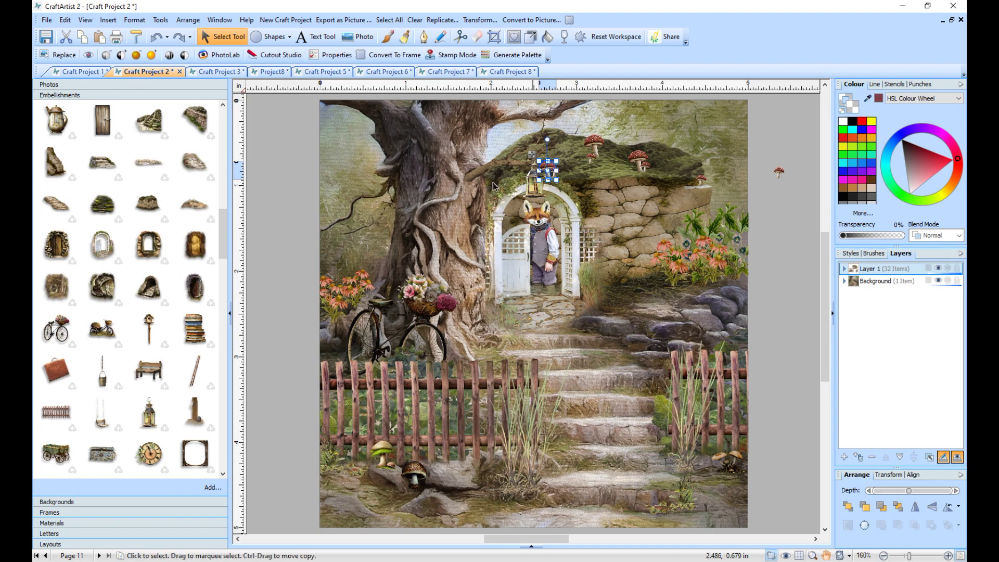
{"action": "left_click", "coordinate": [302, 202]}
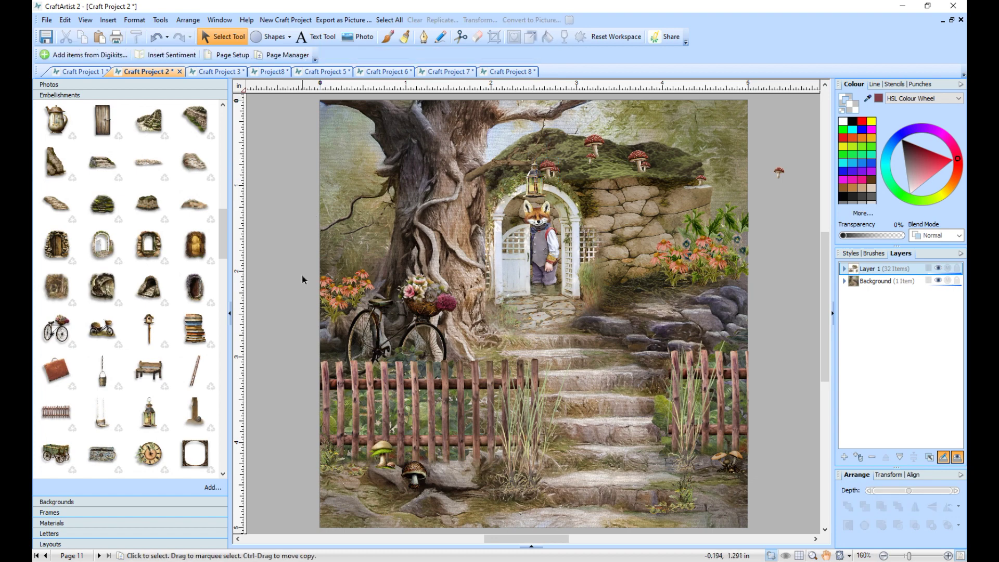
Add the badger on the motorcycle in front of the steps, rotated about 2.2° and shrunk to about 2.5 in wide
{"action": "left_click_drag", "start_coordinate": [223, 243], "coordinate": [219, 151]}
{"action": "left_click_drag", "start_coordinate": [164, 216], "coordinate": [567, 429]}
{"action": "left_click_drag", "start_coordinate": [573, 312], "coordinate": [579, 312]}
{"action": "left_click_drag", "start_coordinate": [576, 427], "coordinate": [567, 421]}
{"action": "left_click_drag", "start_coordinate": [446, 333], "coordinate": [457, 340]}
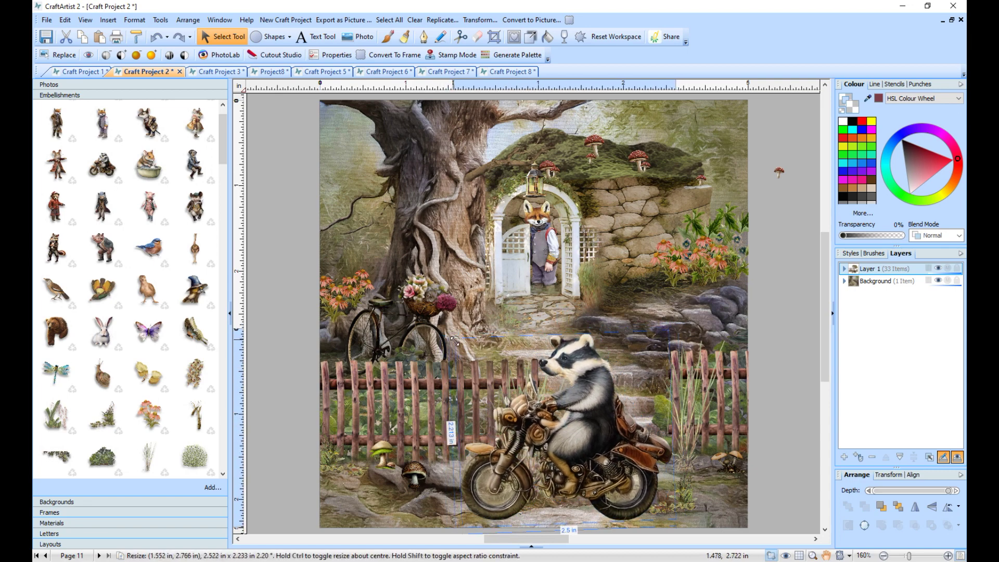
{"action": "left_click_drag", "start_coordinate": [551, 434], "coordinate": [545, 431]}
Add a small white smoke cloud behind the motorcycle's rear wheel and paste two copies over it to thicken it
{"action": "left_click_drag", "start_coordinate": [223, 149], "coordinate": [214, 279]}
{"action": "left_click_drag", "start_coordinate": [102, 279], "coordinate": [515, 250]}
{"action": "left_click_drag", "start_coordinate": [285, 161], "coordinate": [639, 449]}
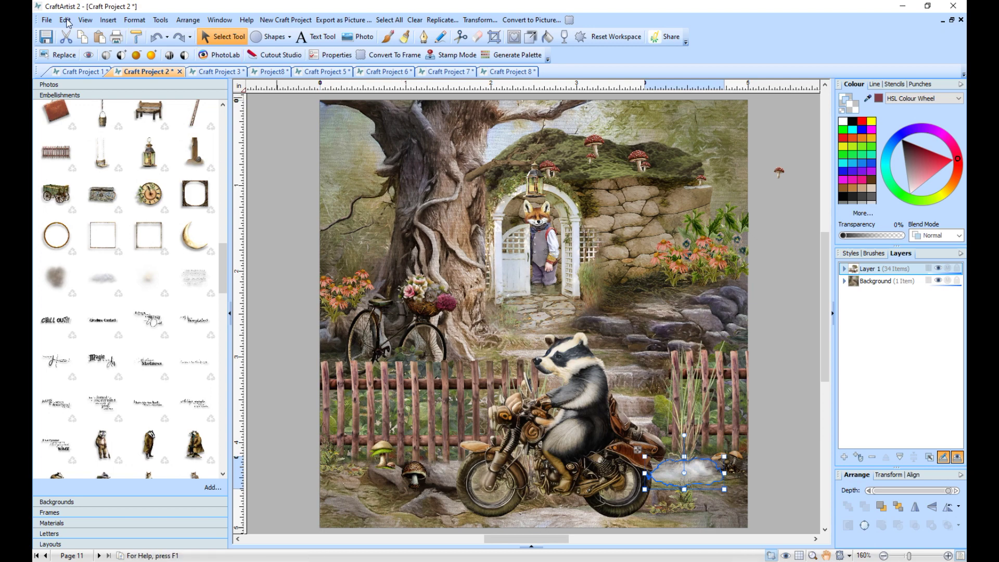
{"action": "left_click", "coordinate": [82, 39]}
{"action": "left_click", "coordinate": [99, 38]}
{"action": "left_click", "coordinate": [101, 38]}
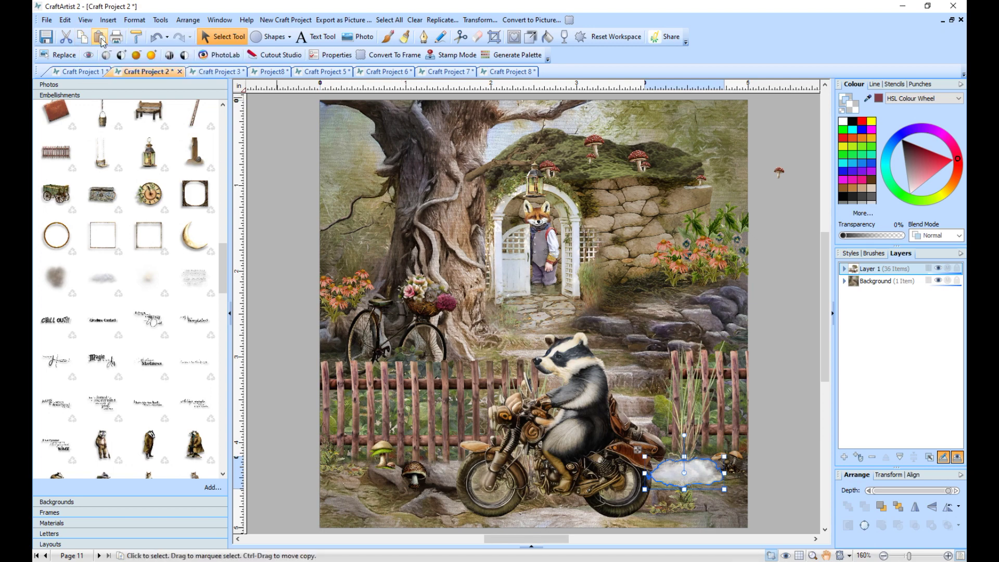
{"action": "left_click", "coordinate": [293, 138]}
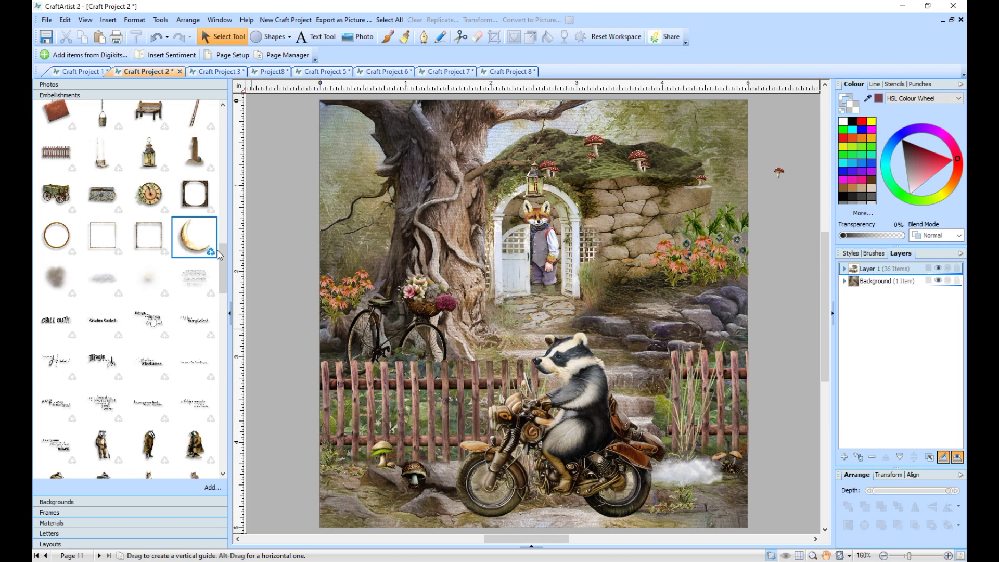
{"action": "left_click_drag", "start_coordinate": [225, 262], "coordinate": [227, 343]}
{"action": "scroll", "coordinate": [188, 362], "scroll_direction": "down", "scroll_amount": 8}
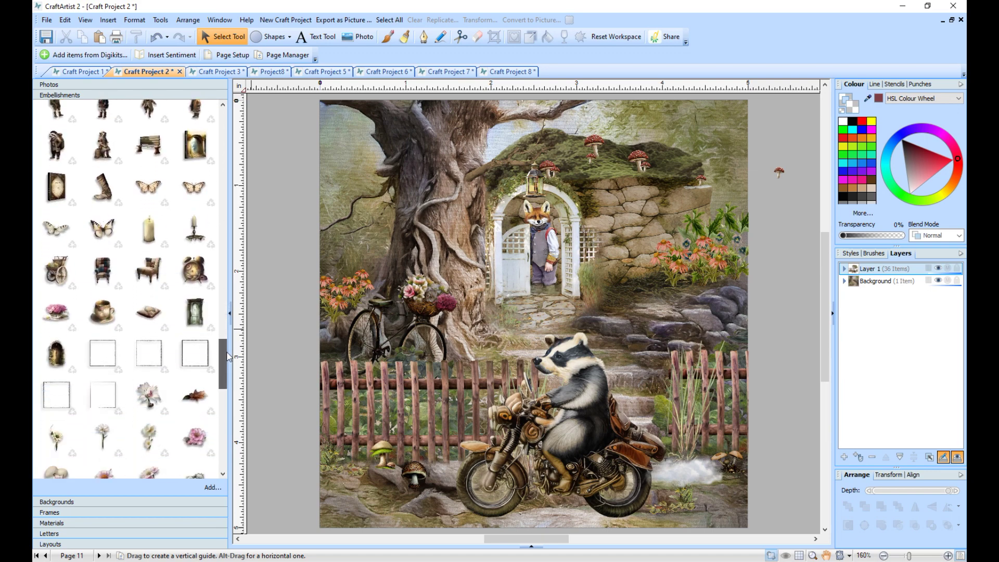
{"action": "left_click_drag", "start_coordinate": [148, 341], "coordinate": [570, 342]}
{"action": "left_click_drag", "start_coordinate": [615, 310], "coordinate": [283, 341]}
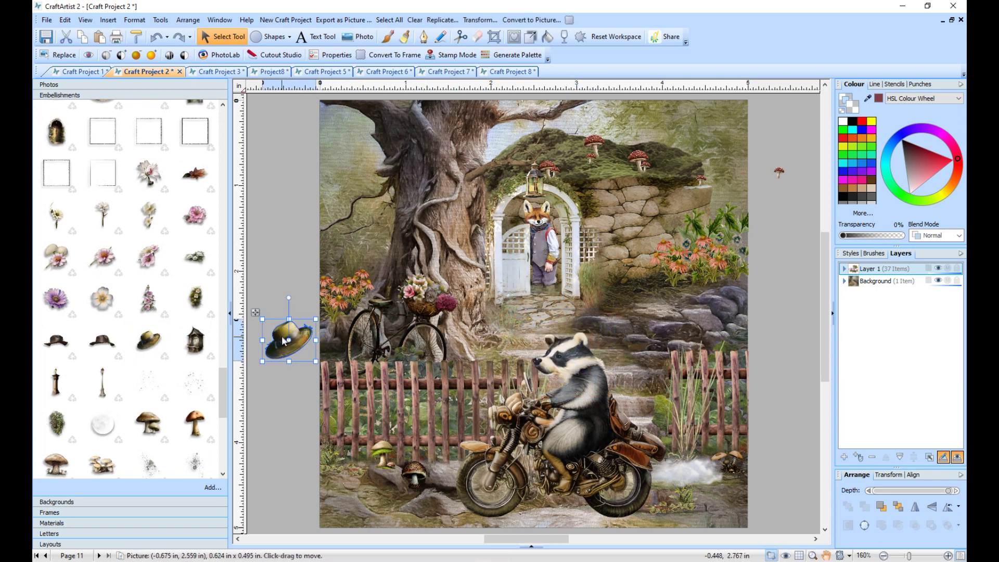
{"action": "key", "text": "Delete"}
Add the dark brown fedora, shrink it to fit and place it on the badger's head
{"action": "left_click_drag", "start_coordinate": [102, 341], "coordinate": [567, 335]}
{"action": "left_click_drag", "start_coordinate": [482, 305], "coordinate": [572, 343]}
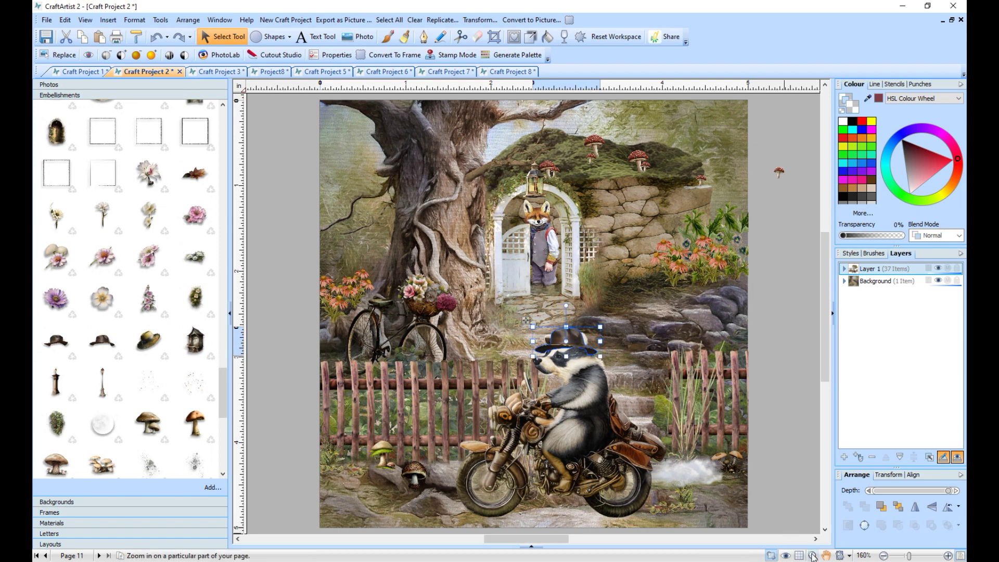
Set the badger's fedora to 48% transparency to reveal the ear beneath it
{"action": "left_click", "coordinate": [812, 556]}
{"action": "left_click_drag", "start_coordinate": [598, 318], "coordinate": [537, 359]}
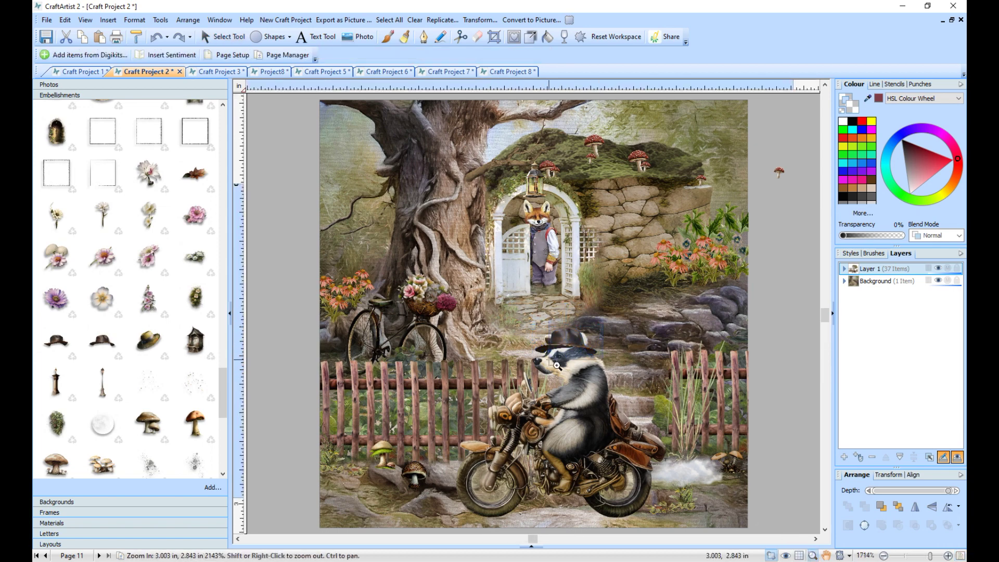
{"action": "left_click", "coordinate": [221, 36]}
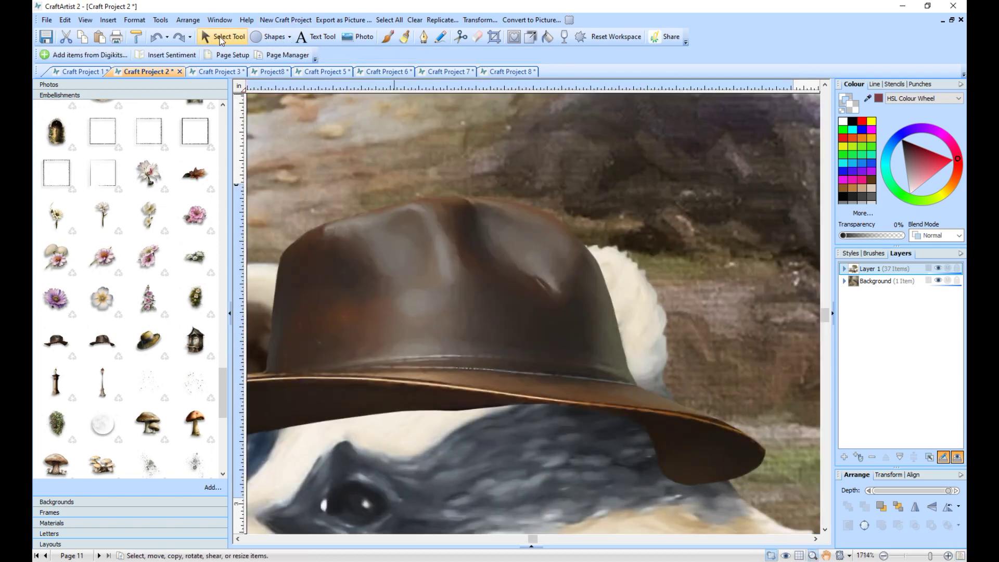
{"action": "left_click", "coordinate": [506, 254]}
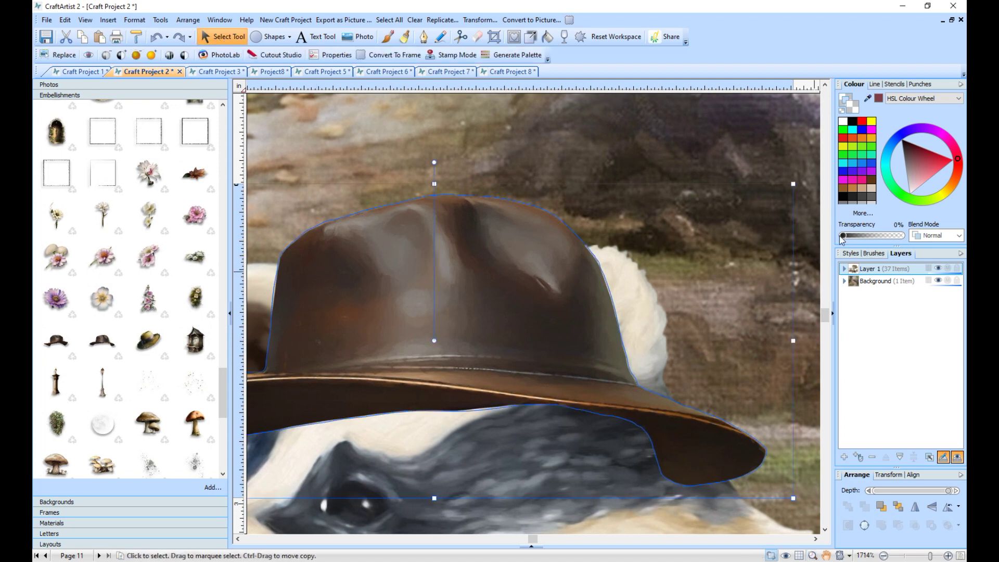
{"action": "left_click_drag", "start_coordinate": [850, 238], "coordinate": [870, 238]}
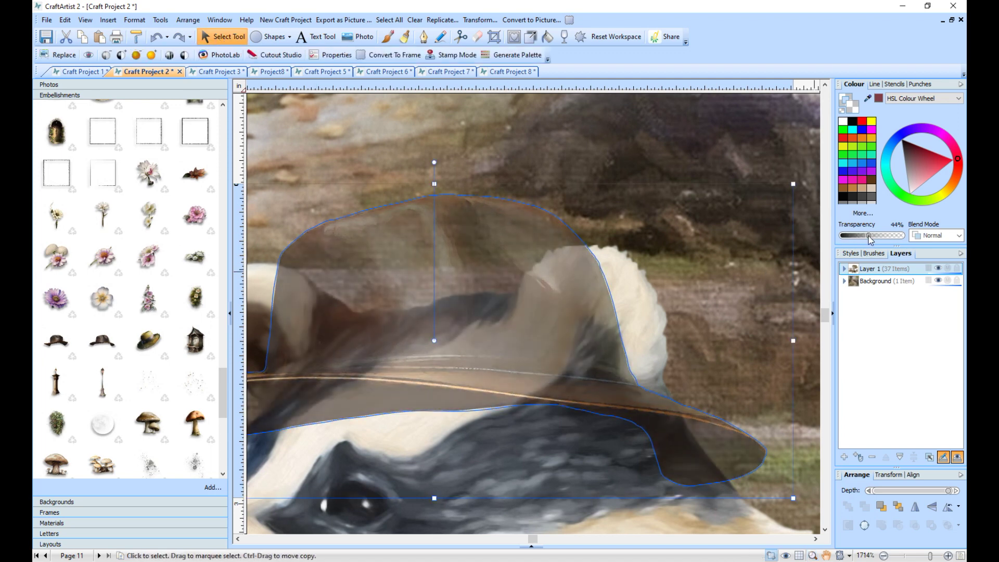
Erase the part of the fedora covering the badger's rear ear with a 3 pt round eraser
{"action": "left_click", "coordinate": [478, 37]}
{"action": "left_click_drag", "start_coordinate": [598, 268], "coordinate": [570, 268]}
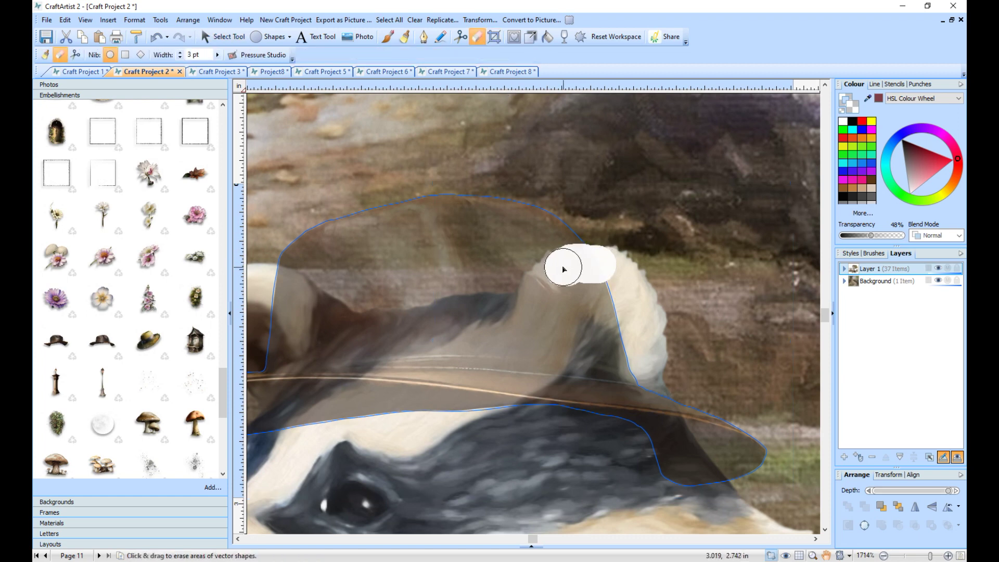
{"action": "mouse_move", "coordinate": [550, 280]}
{"action": "left_mouse_down"}
{"action": "mouse_move", "coordinate": [537, 329]}
{"action": "mouse_move", "coordinate": [625, 361]}
{"action": "mouse_move", "coordinate": [604, 290]}
{"action": "mouse_move", "coordinate": [575, 291]}
{"action": "mouse_move", "coordinate": [571, 311]}
{"action": "mouse_move", "coordinate": [600, 329]}
{"action": "left_mouse_up"}
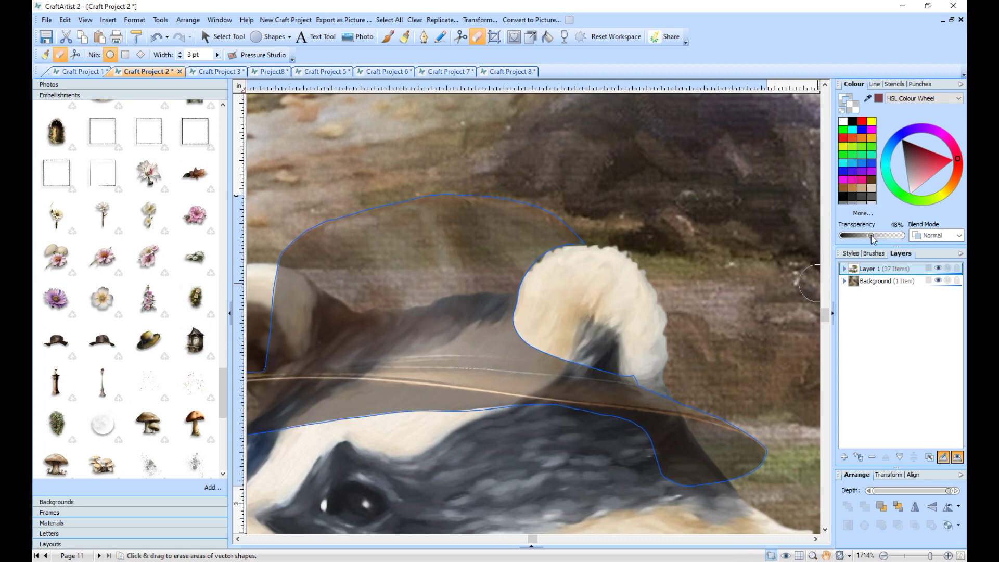
{"action": "left_click", "coordinate": [652, 369]}
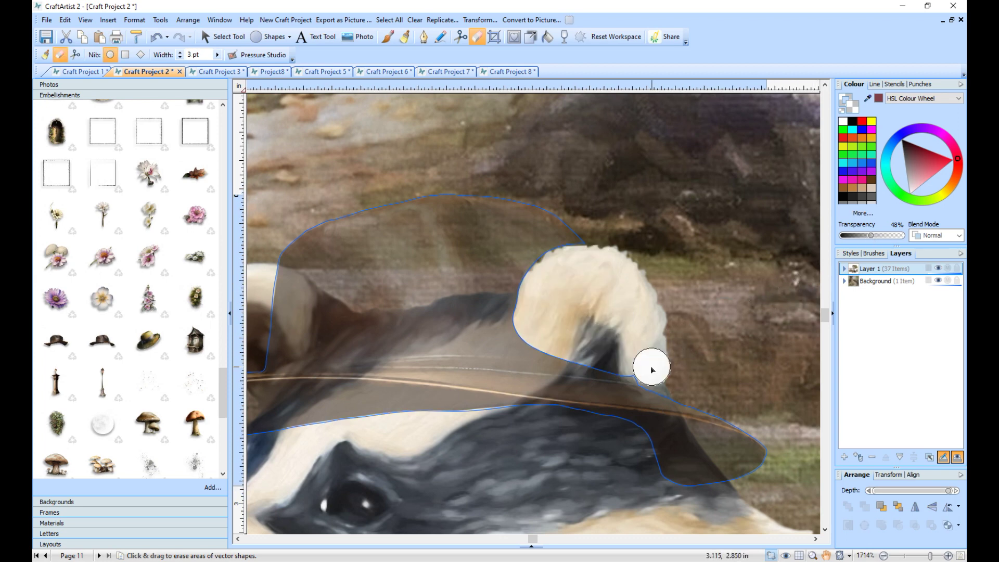
{"action": "left_click_drag", "start_coordinate": [635, 366], "coordinate": [614, 326]}
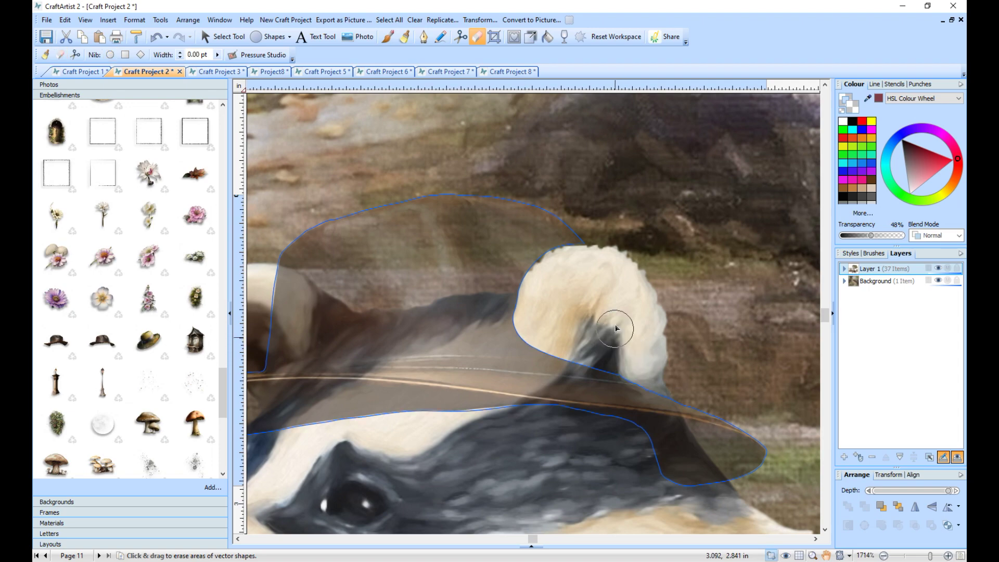
Reduce the fedora's transparency to 2% and deselect it
{"action": "left_click_drag", "start_coordinate": [874, 235], "coordinate": [843, 238]}
{"action": "left_click", "coordinate": [961, 555]}
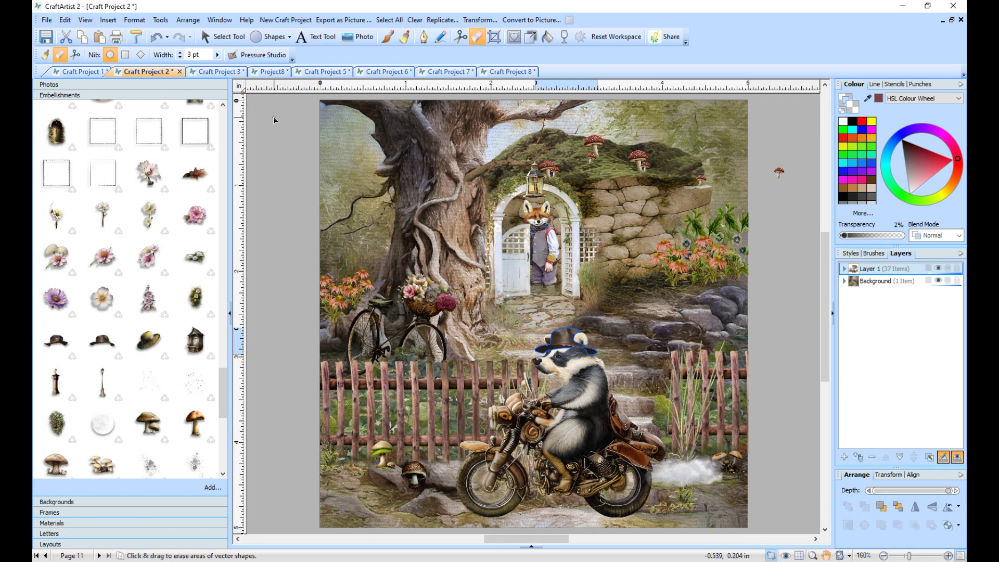
{"action": "left_click", "coordinate": [221, 39]}
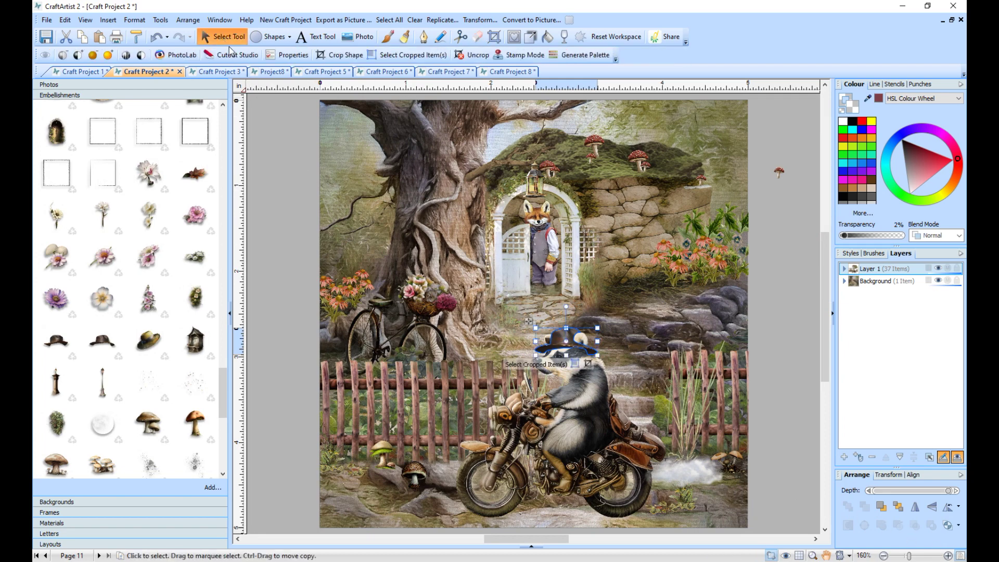
{"action": "left_click", "coordinate": [279, 133]}
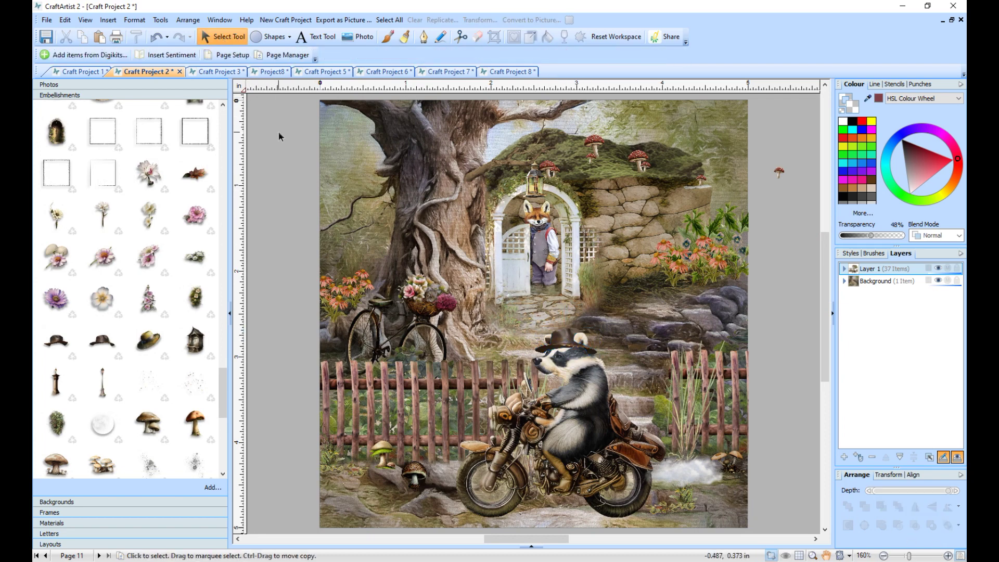
Add the pale mushroom cluster and place it small at the fence's foot, beside the green-capped mushroom at the page's left edge
{"action": "scroll", "coordinate": [221, 382], "scroll_direction": "down", "scroll_amount": 3}
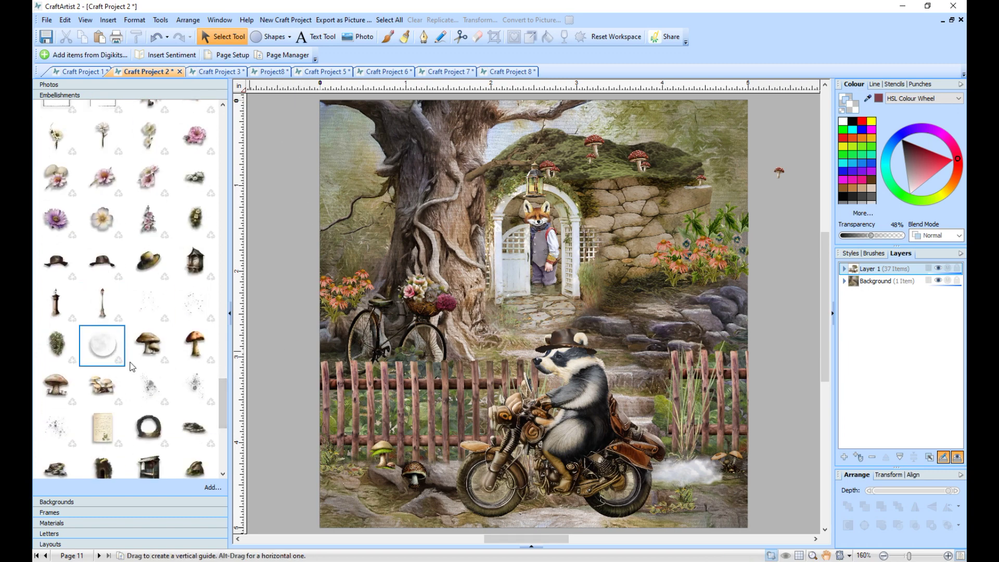
{"action": "left_click_drag", "start_coordinate": [115, 391], "coordinate": [452, 402]}
{"action": "left_click_drag", "start_coordinate": [463, 440], "coordinate": [333, 467]}
{"action": "left_click", "coordinate": [293, 401]}
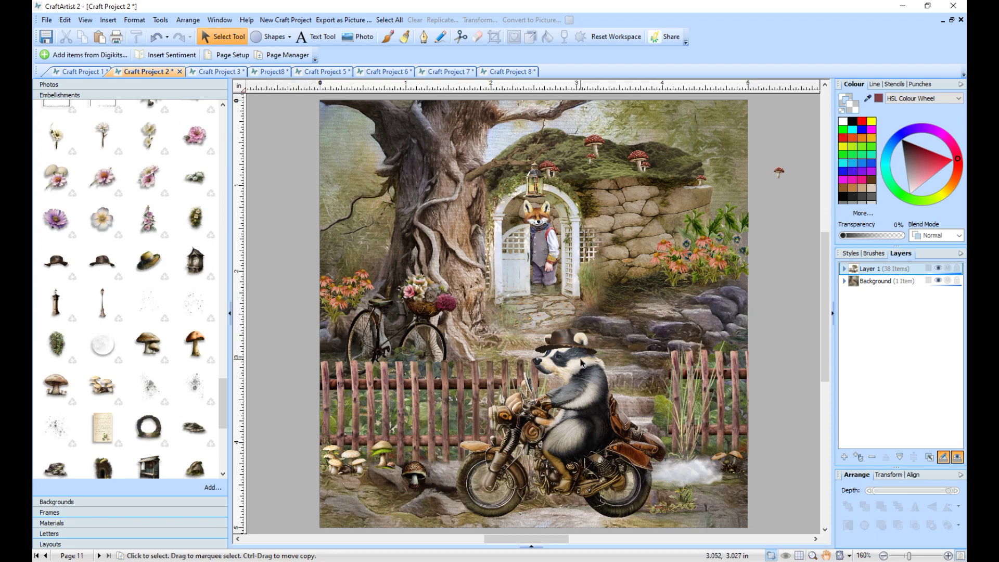
Add the birdhouse on a post, shrink it and stand it between the archway and the orange flowers
{"action": "scroll", "coordinate": [223, 386], "scroll_direction": "down", "scroll_amount": 1}
{"action": "left_click_drag", "start_coordinate": [223, 386], "coordinate": [223, 210]}
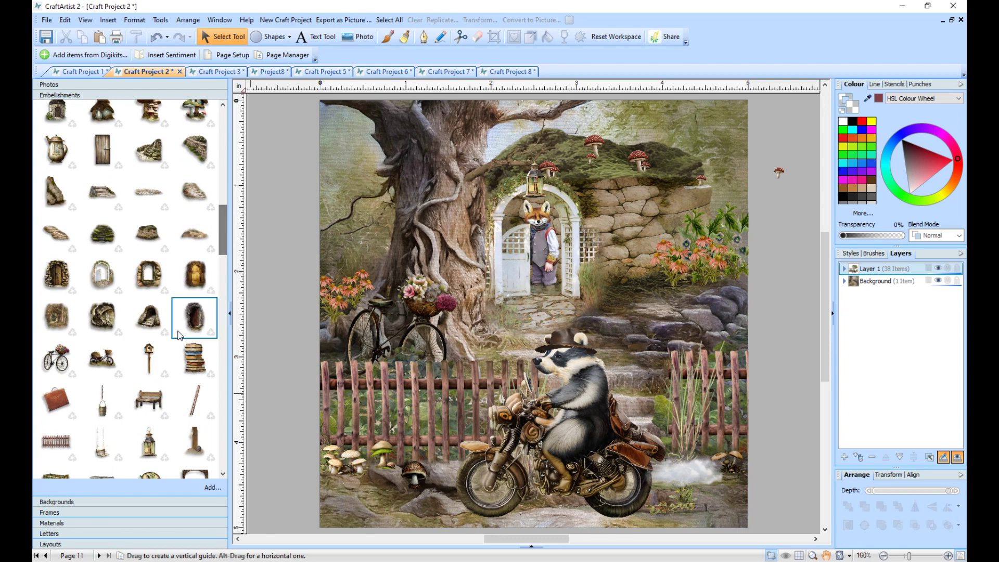
{"action": "left_click_drag", "start_coordinate": [582, 358], "coordinate": [677, 250]}
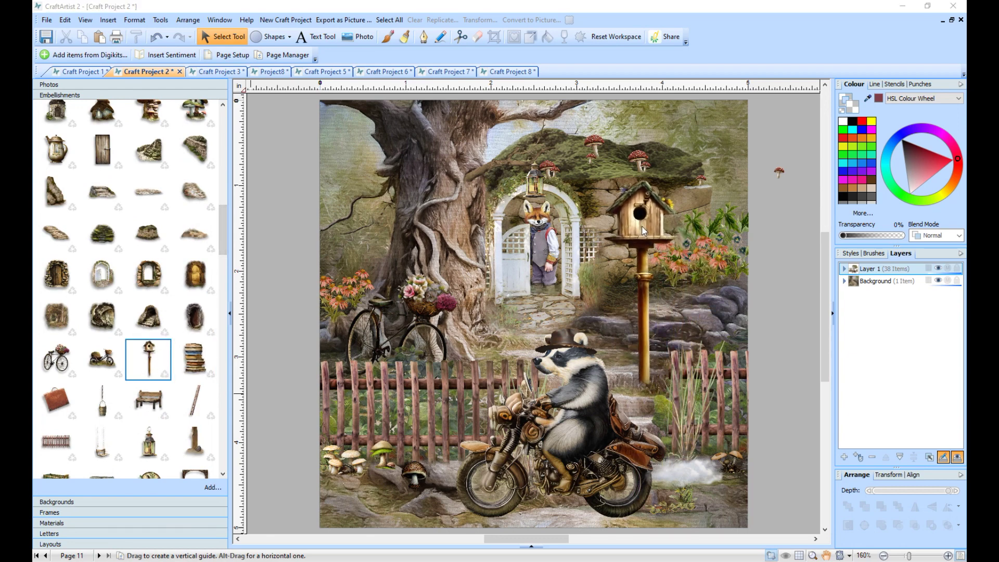
{"action": "left_click_drag", "start_coordinate": [611, 187], "coordinate": [623, 218]}
{"action": "left_click_drag", "start_coordinate": [649, 337], "coordinate": [617, 259]}
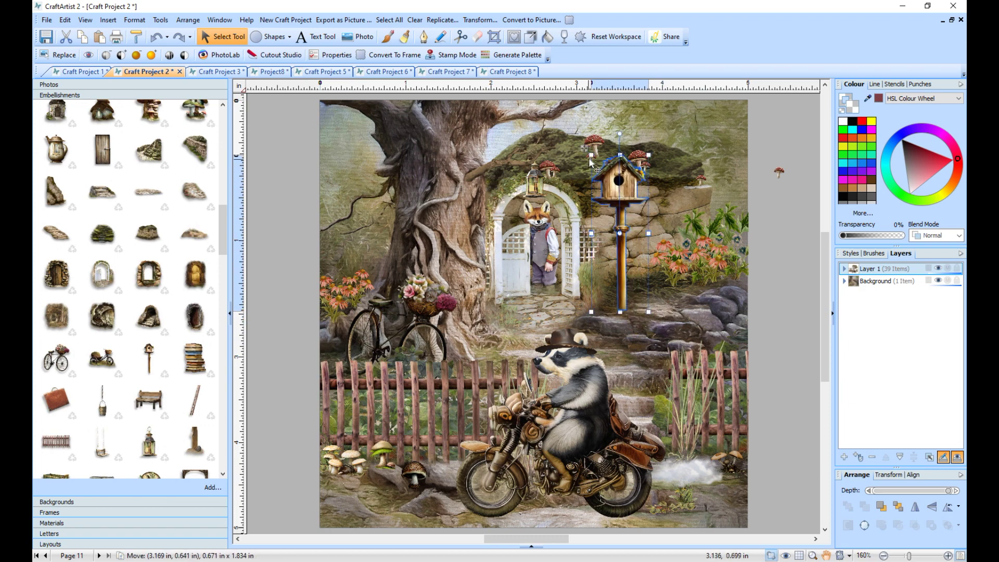
{"action": "left_click_drag", "start_coordinate": [592, 155], "coordinate": [609, 201]}
{"action": "left_click_drag", "start_coordinate": [632, 292], "coordinate": [628, 292]}
Add the blue bird, shrink it to about 0.29 in wide and perch it on the birdhouse
{"action": "left_click_drag", "start_coordinate": [222, 227], "coordinate": [219, 150]}
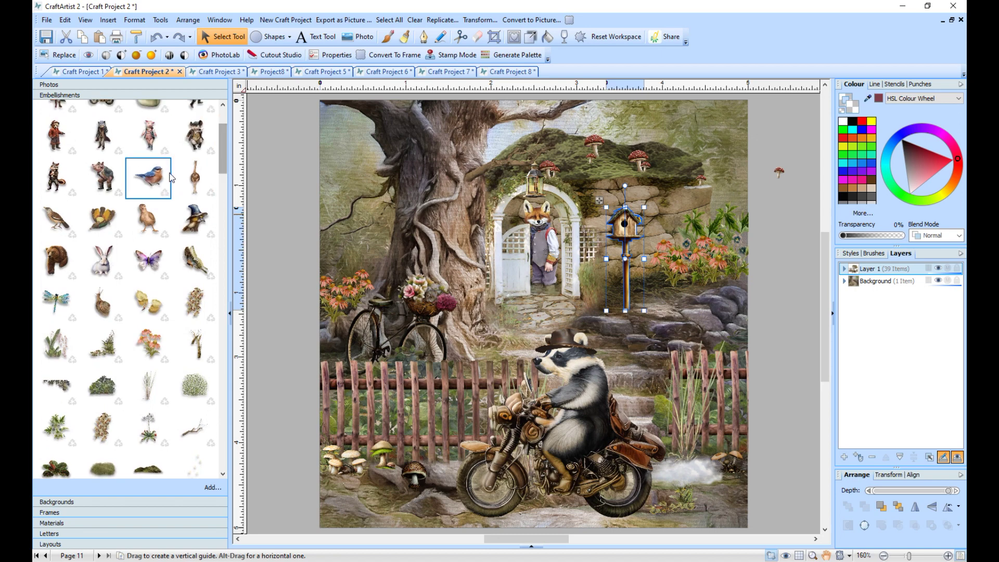
{"action": "left_click_drag", "start_coordinate": [148, 177], "coordinate": [330, 206]}
{"action": "left_click_drag", "start_coordinate": [281, 184], "coordinate": [602, 211]}
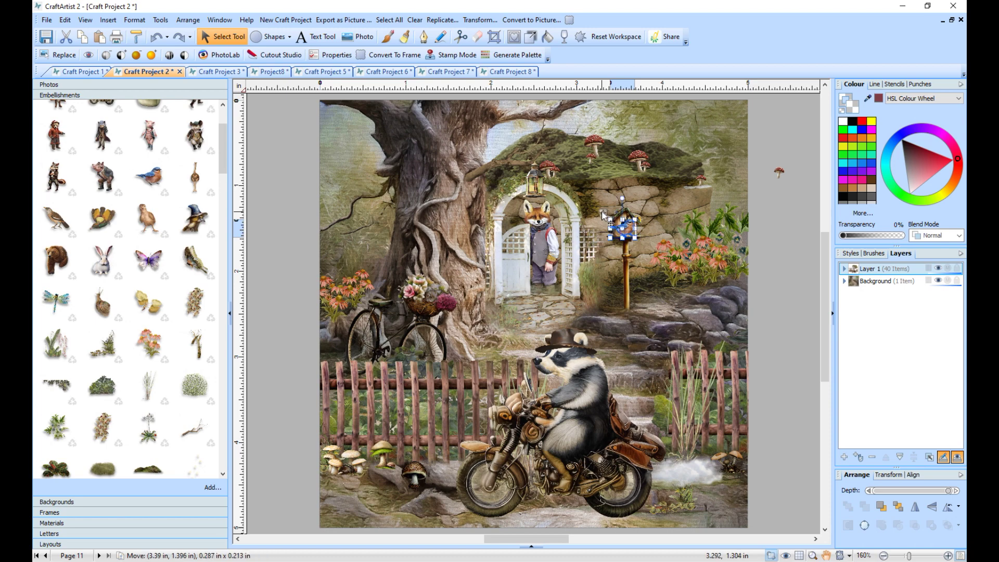
{"action": "left_click", "coordinate": [779, 384]}
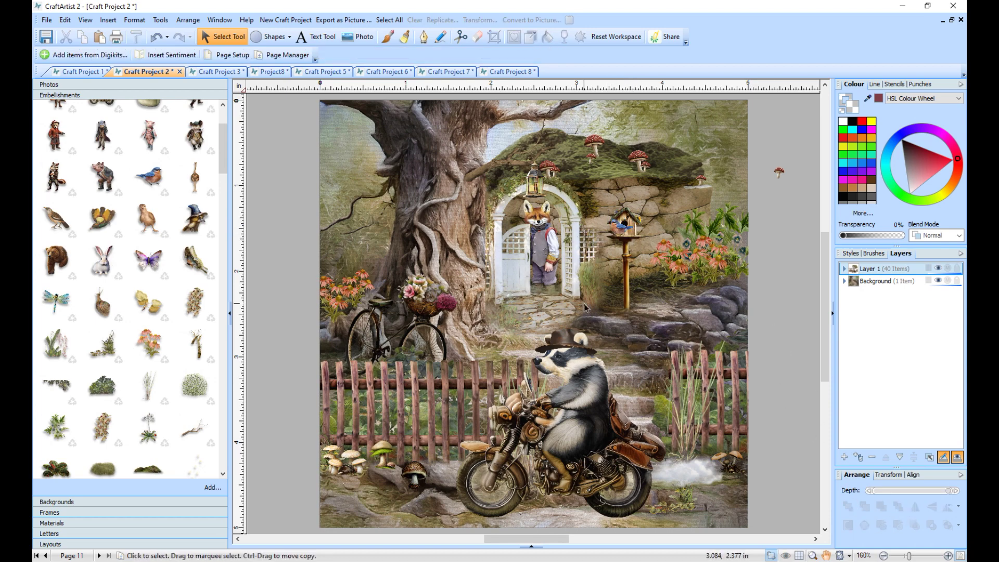
Add the purple butterfly, shrink it and place it just above the bicycle's flower basket
{"action": "left_click_drag", "start_coordinate": [148, 262], "coordinate": [336, 246]}
{"action": "left_click_drag", "start_coordinate": [449, 172], "coordinate": [418, 264]}
{"action": "left_click", "coordinate": [299, 237]}
Add the hanging leaf branch, flip it horizontally and place it across the top of the tree
{"action": "left_click_drag", "start_coordinate": [58, 386], "coordinate": [396, 203]}
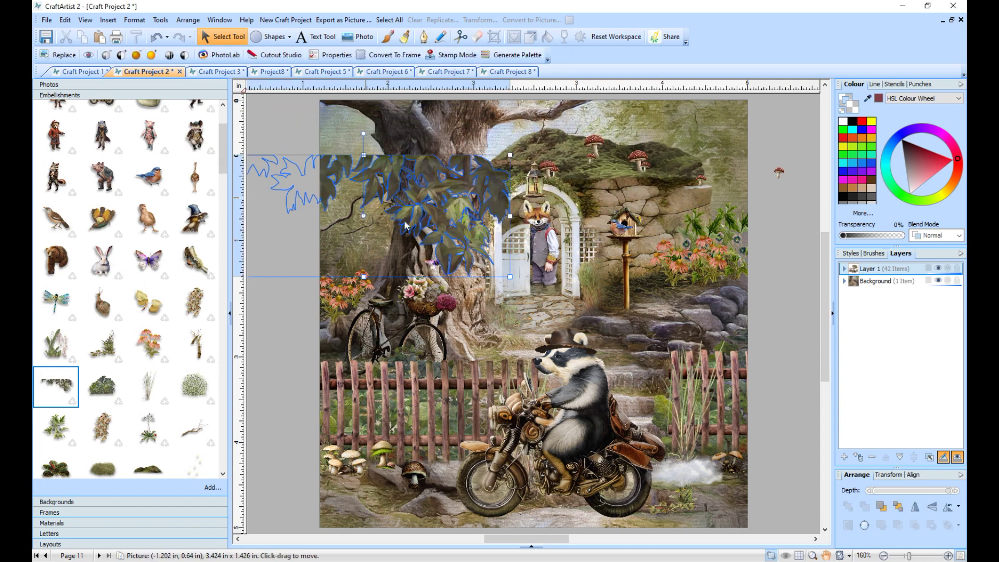
{"action": "left_click", "coordinate": [915, 509]}
{"action": "left_click_drag", "start_coordinate": [396, 203], "coordinate": [411, 129]}
{"action": "left_click", "coordinate": [279, 242]}
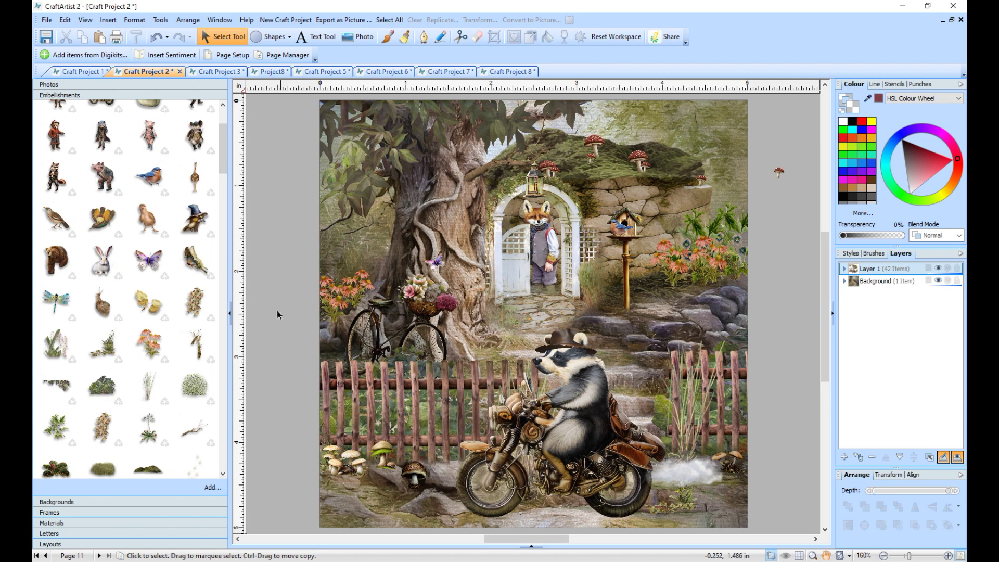
Add a distressed square frame around the page and turn off Colour Using HSL to give it the dark red colour
{"action": "left_click_drag", "start_coordinate": [224, 162], "coordinate": [230, 404]}
{"action": "left_click_drag", "start_coordinate": [190, 200], "coordinate": [417, 430]}
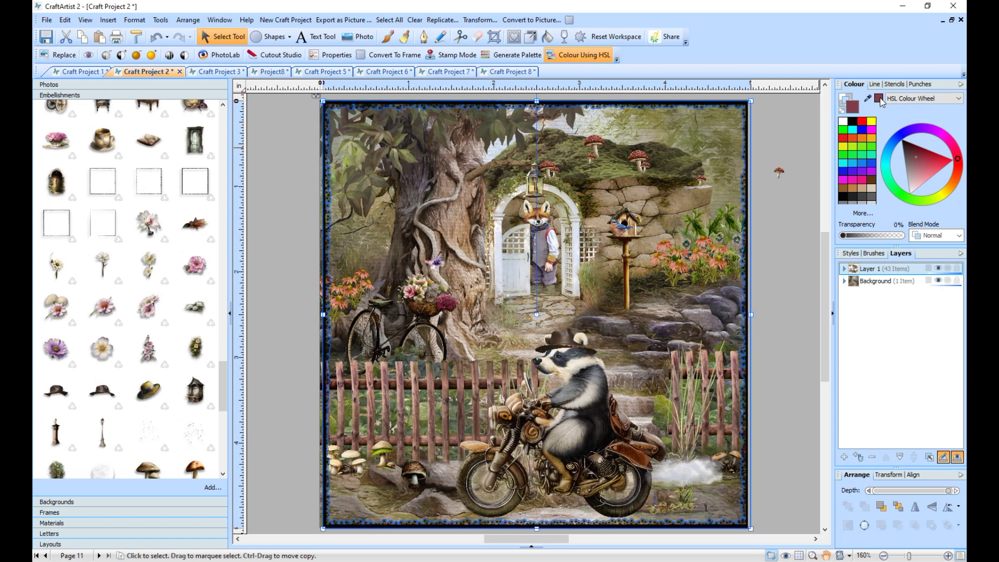
{"action": "left_click", "coordinate": [601, 59]}
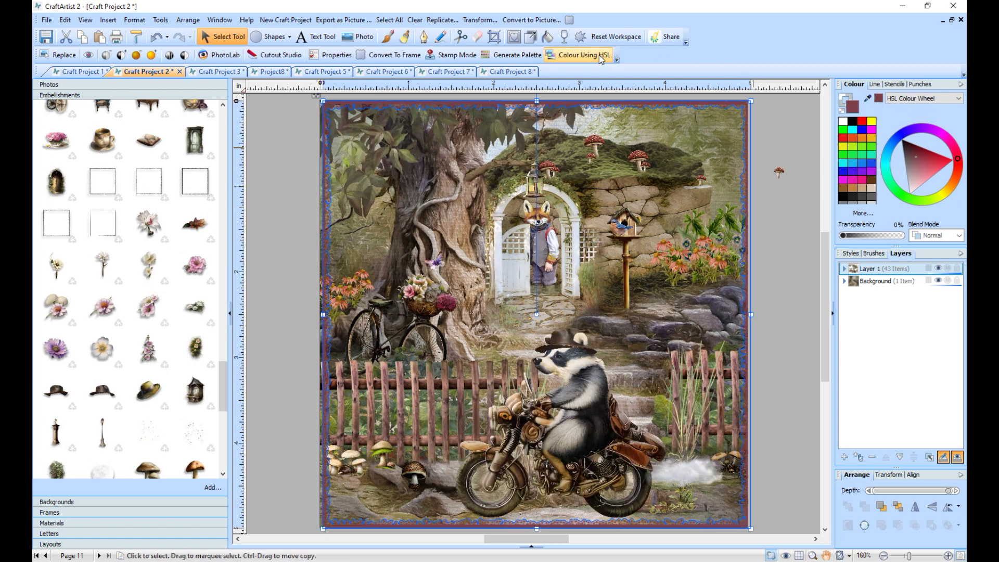
{"action": "left_click", "coordinate": [281, 261]}
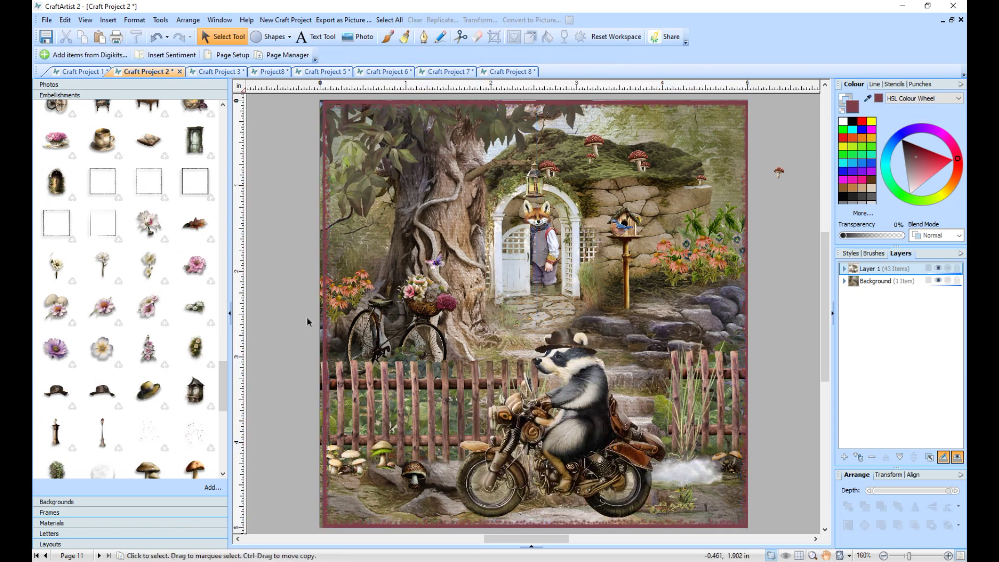
Stretch the frame's left side to the page edge and apply the third Inner Bevel style to it
{"action": "left_click", "coordinate": [325, 361]}
{"action": "left_click_drag", "start_coordinate": [324, 321], "coordinate": [318, 316]}
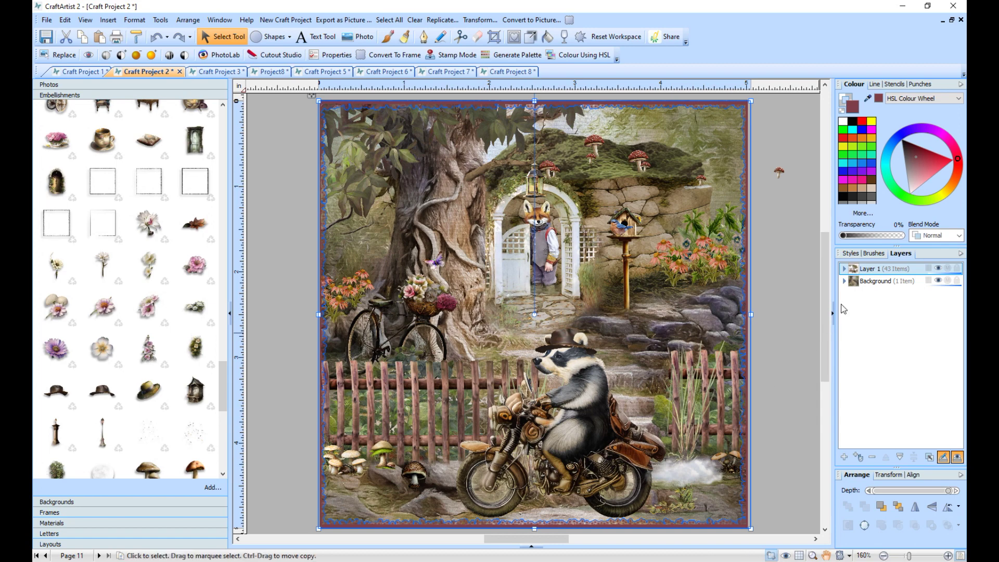
{"action": "left_click", "coordinate": [853, 254]}
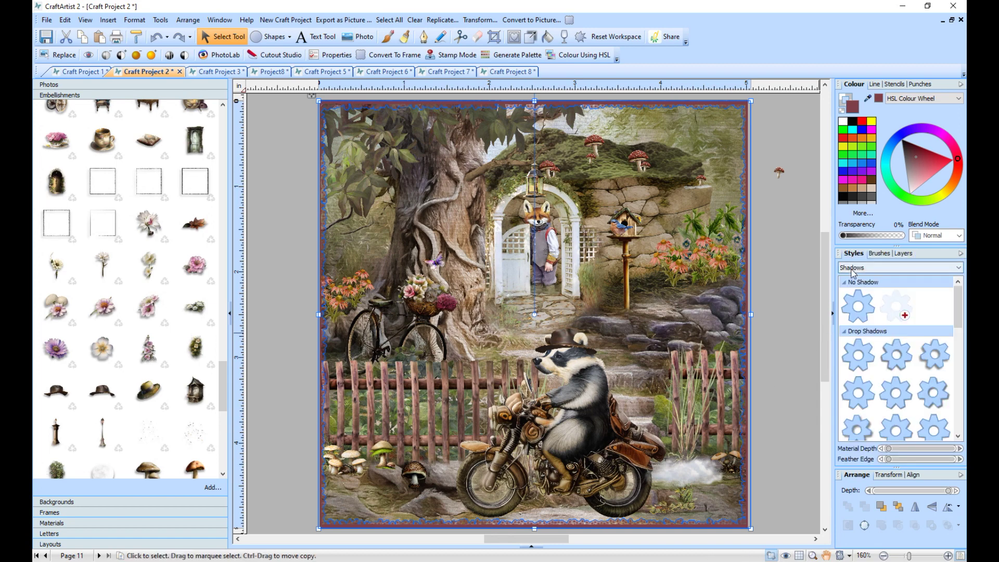
{"action": "left_click", "coordinate": [852, 268]}
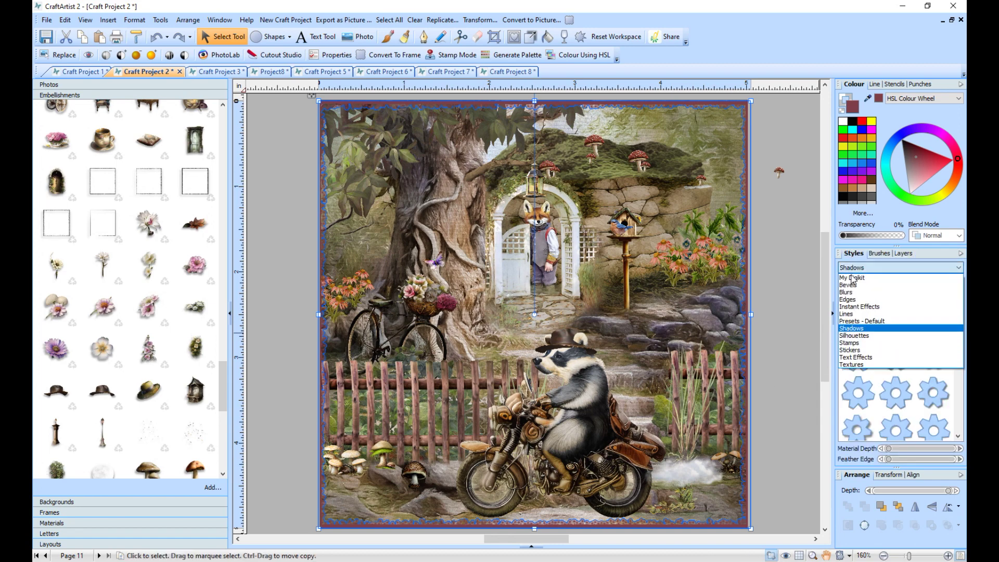
{"action": "left_click", "coordinate": [852, 285]}
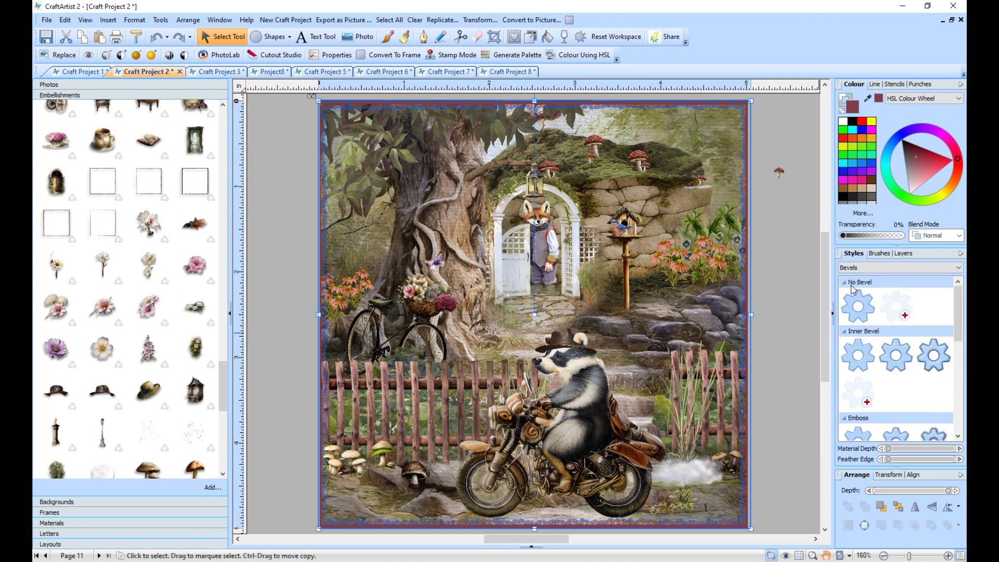
{"action": "left_click", "coordinate": [925, 370]}
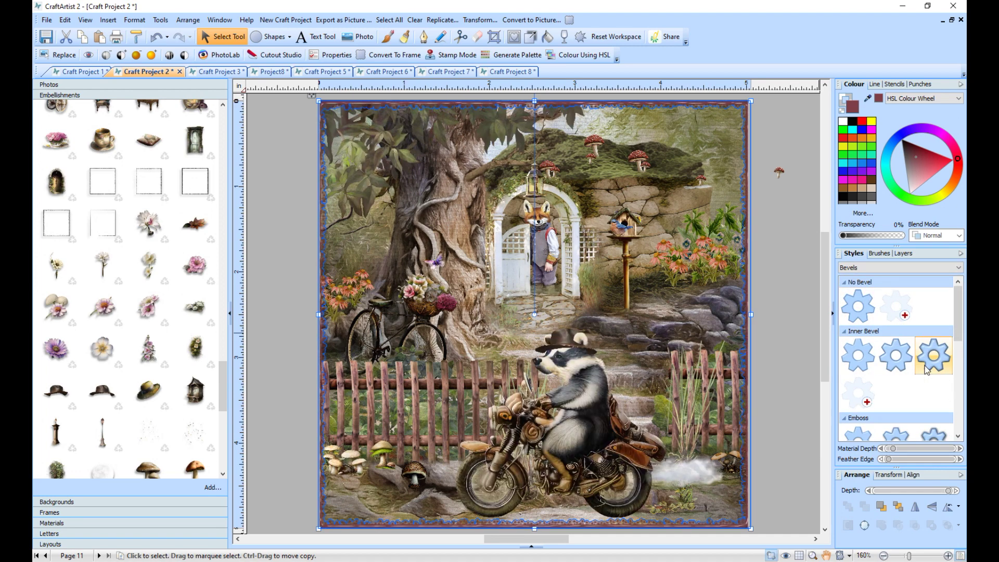
{"action": "left_click", "coordinate": [794, 383]}
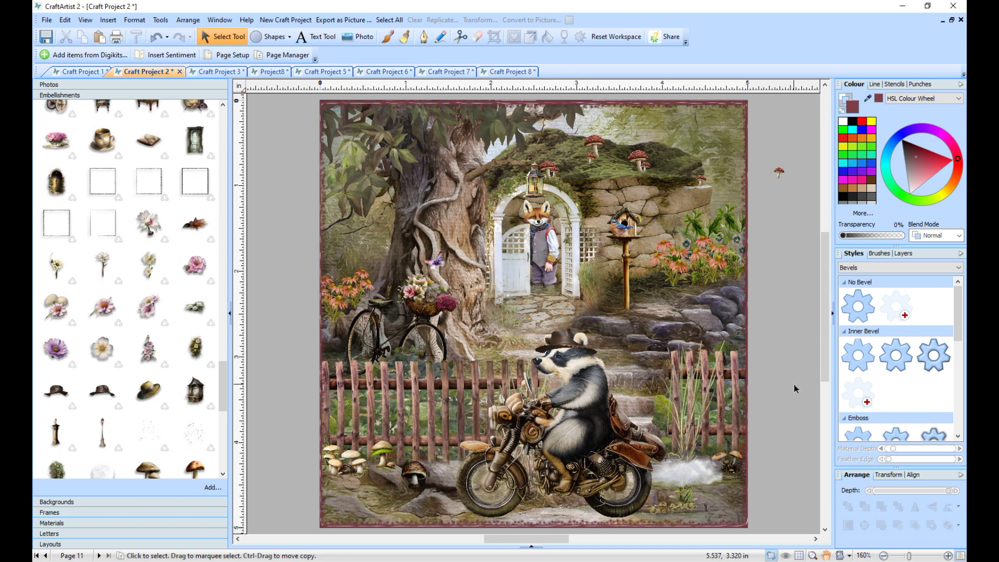